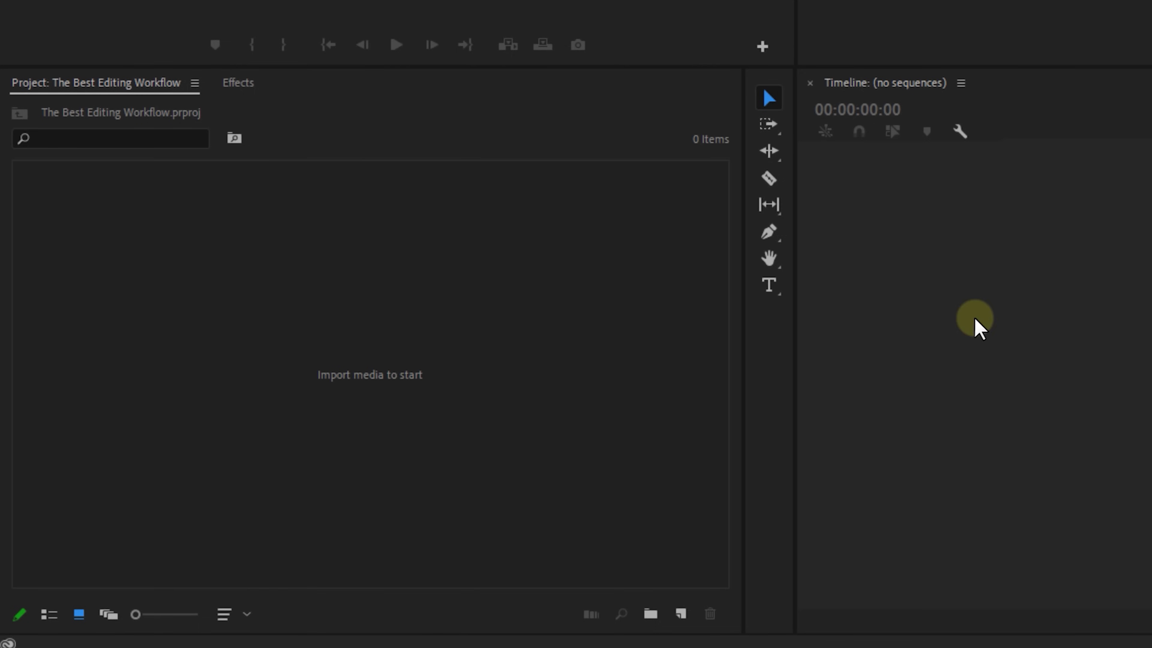
# Step: Create three bins in the project named Footage, Music and Sound Effects
pyautogui.click(557, 303)
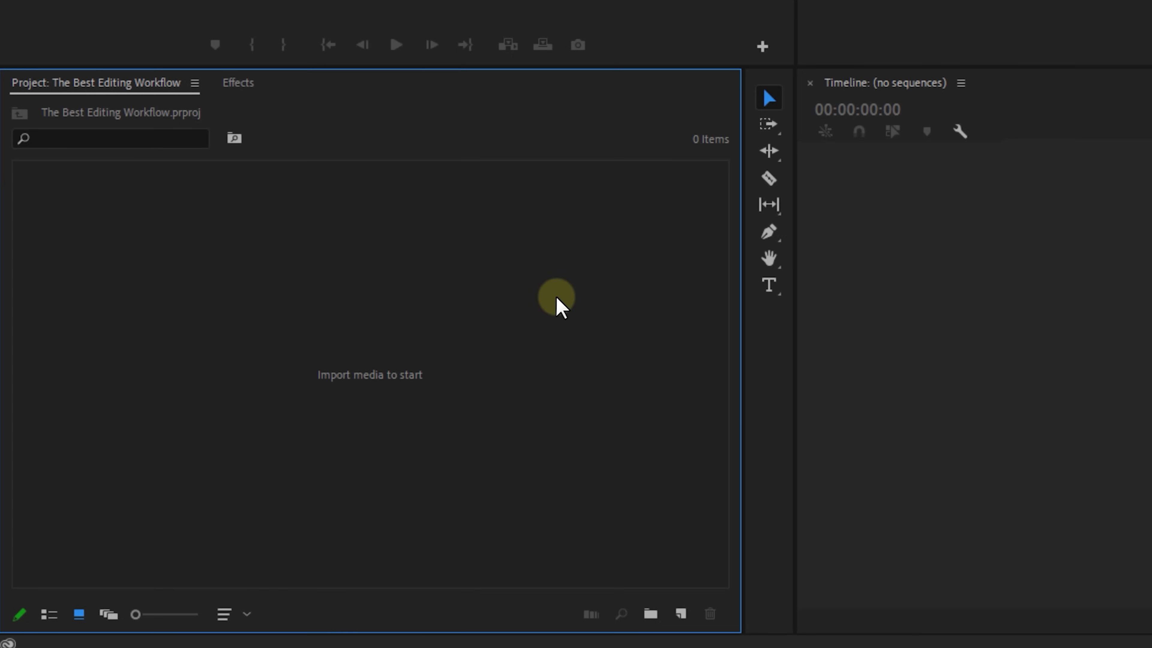
pyautogui.click(651, 612)
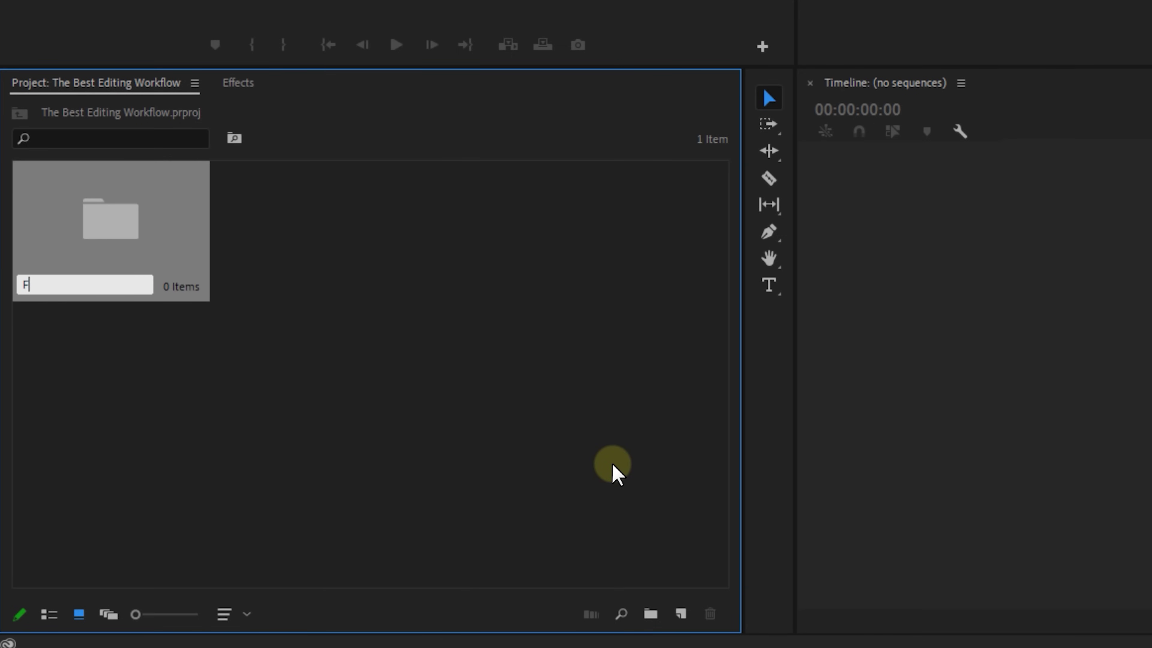
pyautogui.click(651, 612)
pyautogui.write('Music')
pyautogui.press('Tab')
pyautogui.click(650, 613)
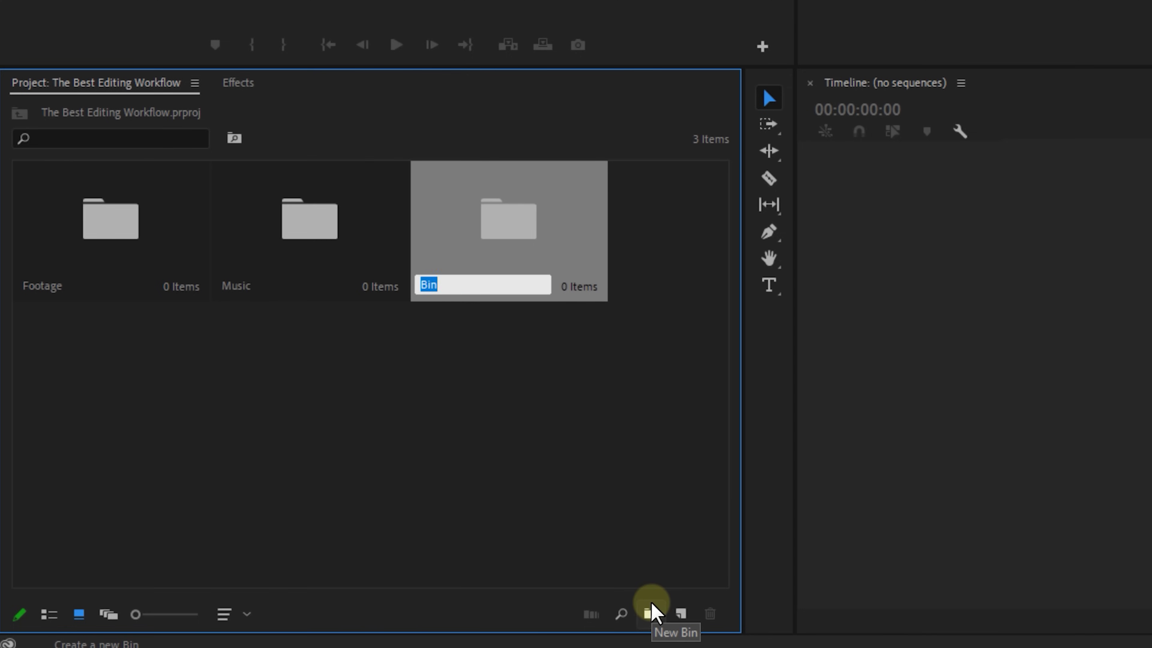
pyautogui.write('cts')
pyautogui.press('Tab')
# Step: Add two more bins to the project named Motion Graphics and Overlays
pyautogui.click(650, 612)
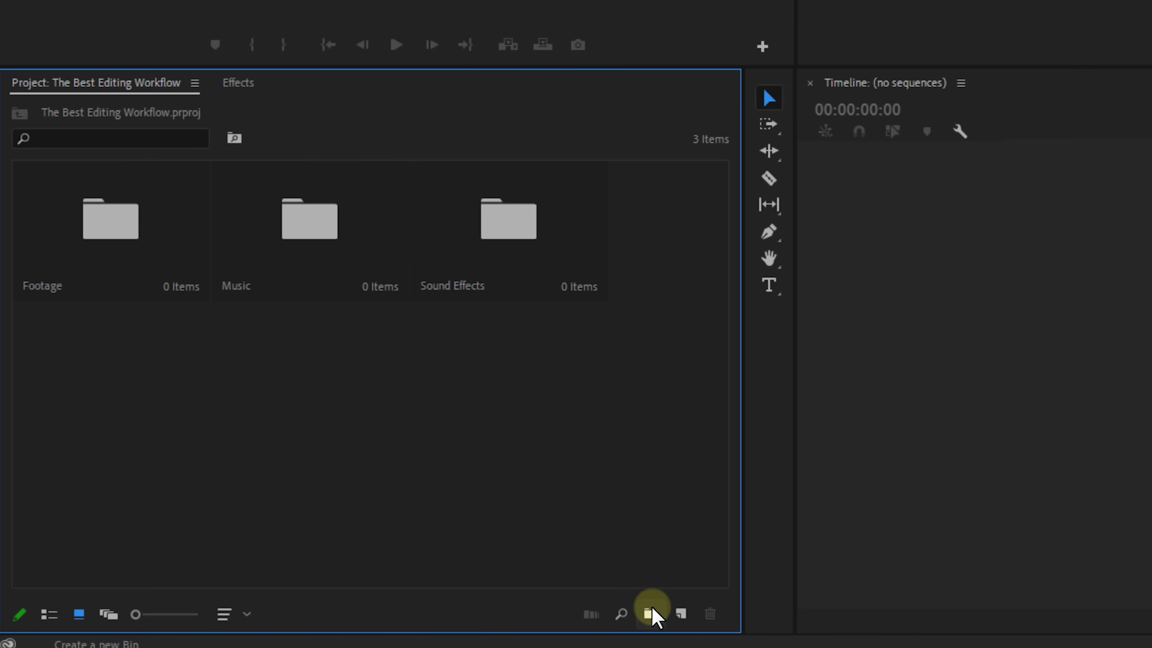
pyautogui.write('Motion Graphics')
pyautogui.press('Tab')
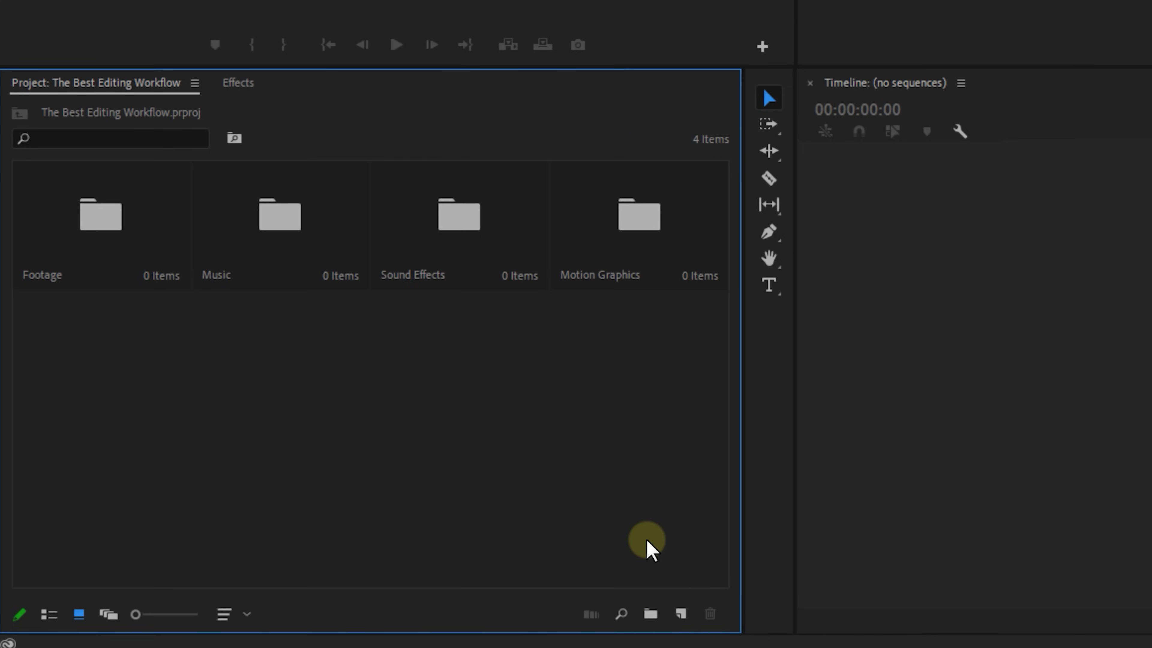
pyautogui.click(651, 613)
pyautogui.write('Overlays')
pyautogui.press('Tab')
pyautogui.press('Escape')
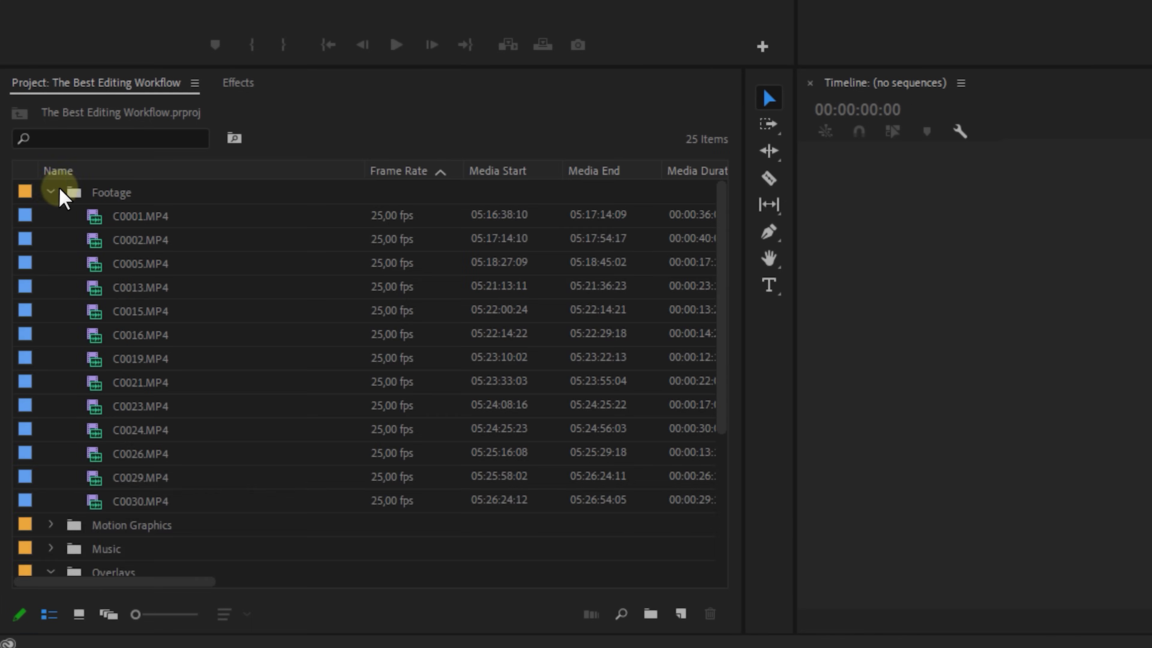
# Step: Collapse the Footage, Overlays and Sound Effects bins in the project list
pyautogui.click(50, 192)
pyautogui.click(51, 264)
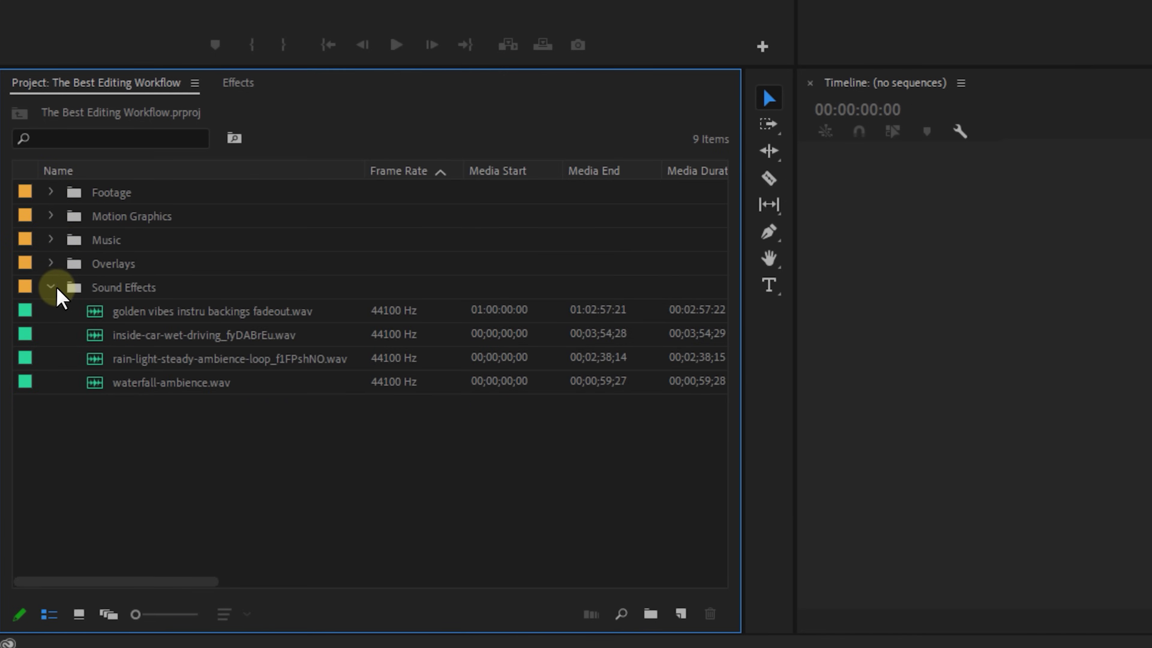
pyautogui.click(51, 287)
# Step: Create a new sequence named Footage with the 3840 by 2160, 24 fps settings
pyautogui.rightClick(251, 356)
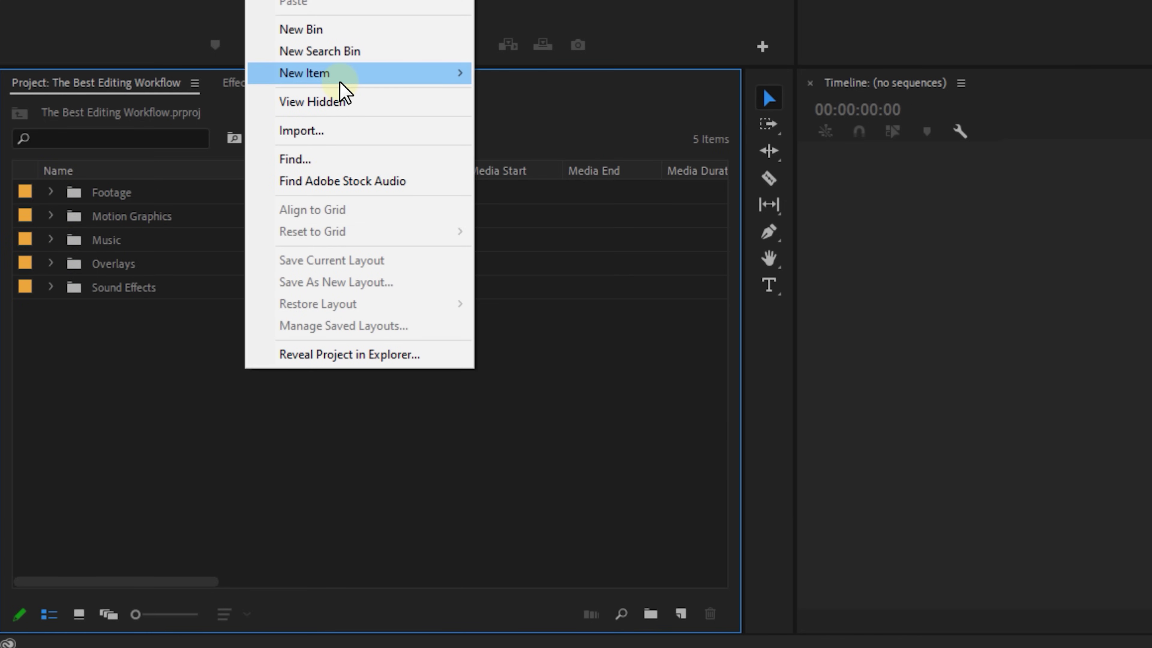
pyautogui.moveTo(373, 85)
pyautogui.click(589, 75)
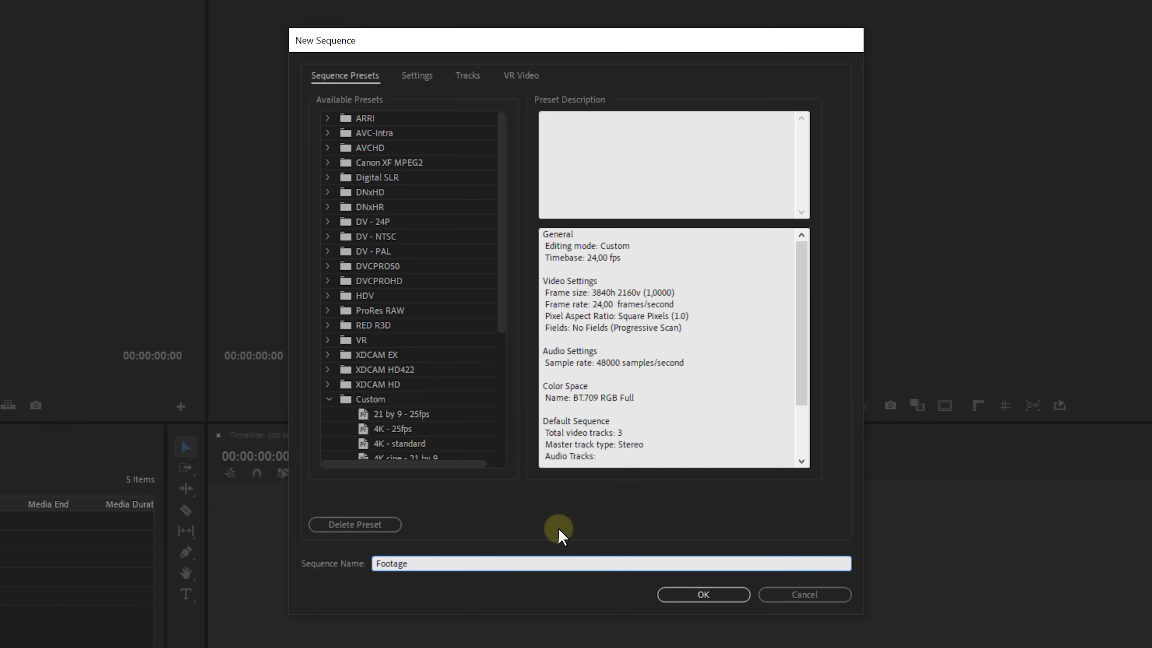
pyautogui.press('Return')
# Step: Create a second new sequence named Project with the same 3840 by 2160, 24 fps settings
pyautogui.rightClick(317, 384)
pyautogui.moveTo(437, 93)
pyautogui.click(590, 91)
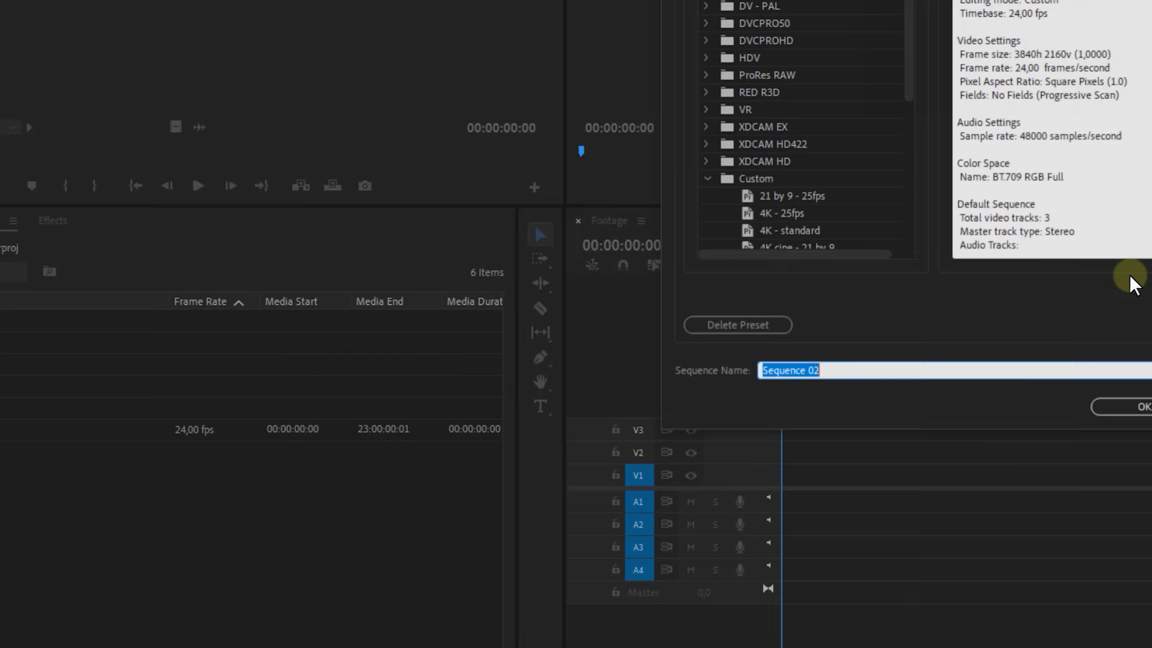
pyautogui.write('Project')
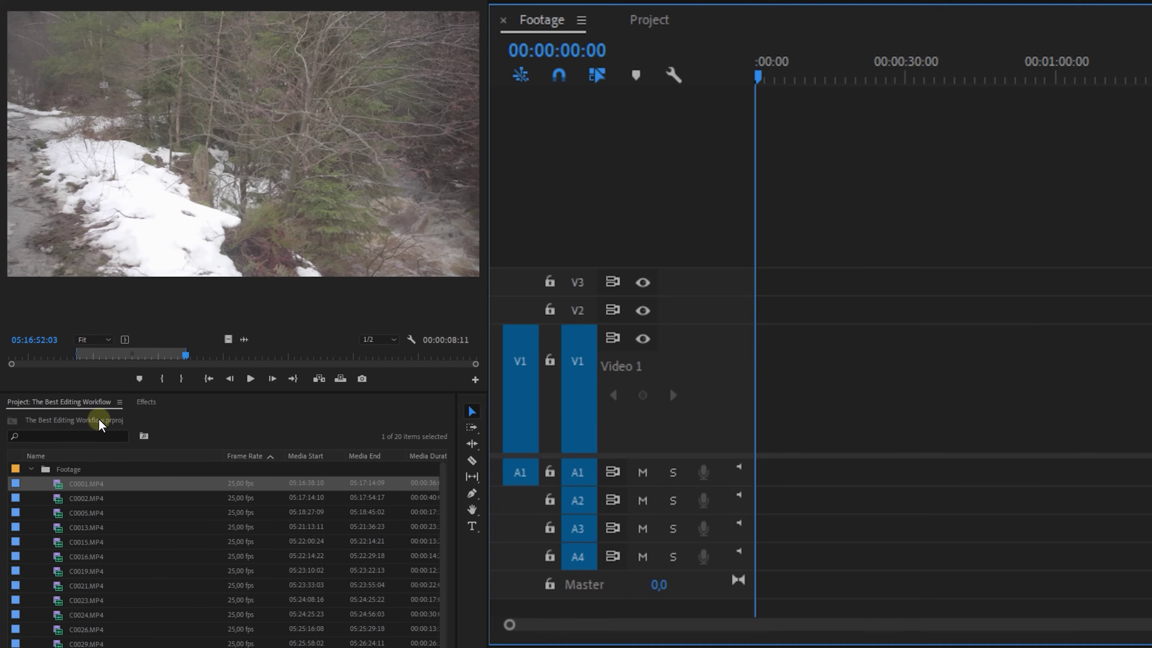
# Step: Mark the usable portions of C0001.MP4 and C0002.MP4 and add them in order to the Footage sequence
pyautogui.moveTo(63, 355); pyautogui.dragTo(397, 360)
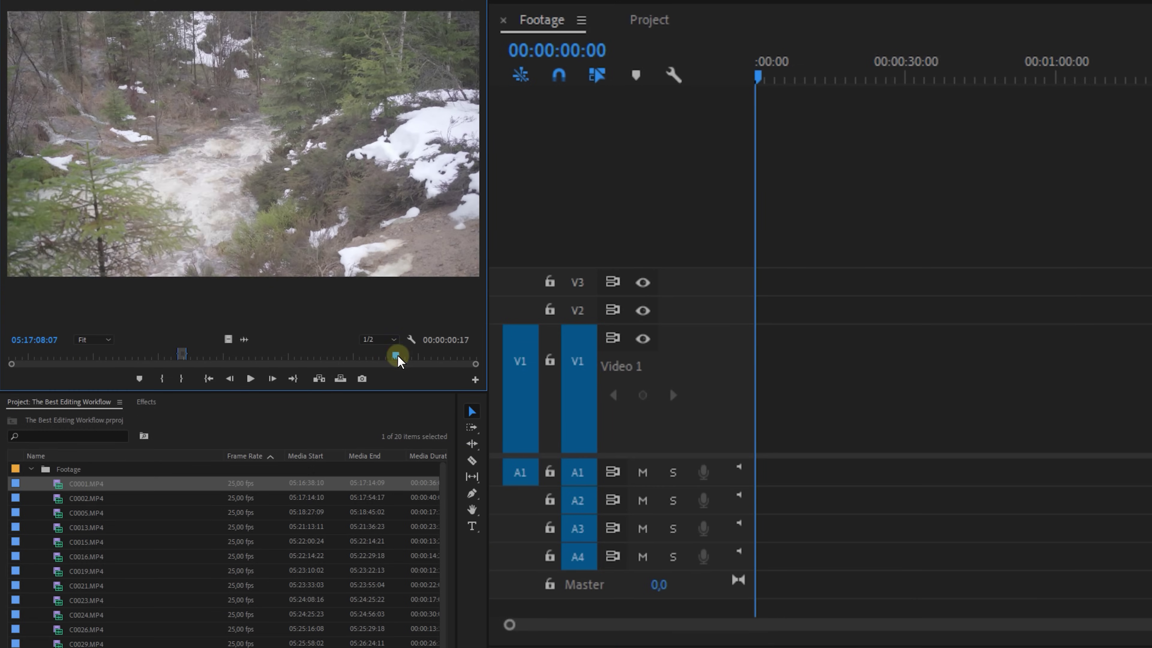
pyautogui.press('.')
pyautogui.doubleClick(53, 499)
pyautogui.moveTo(135, 367); pyautogui.dragTo(214, 355)
pyautogui.press('i')
pyautogui.press('o')
pyautogui.moveTo(218, 250); pyautogui.dragTo(844, 363)
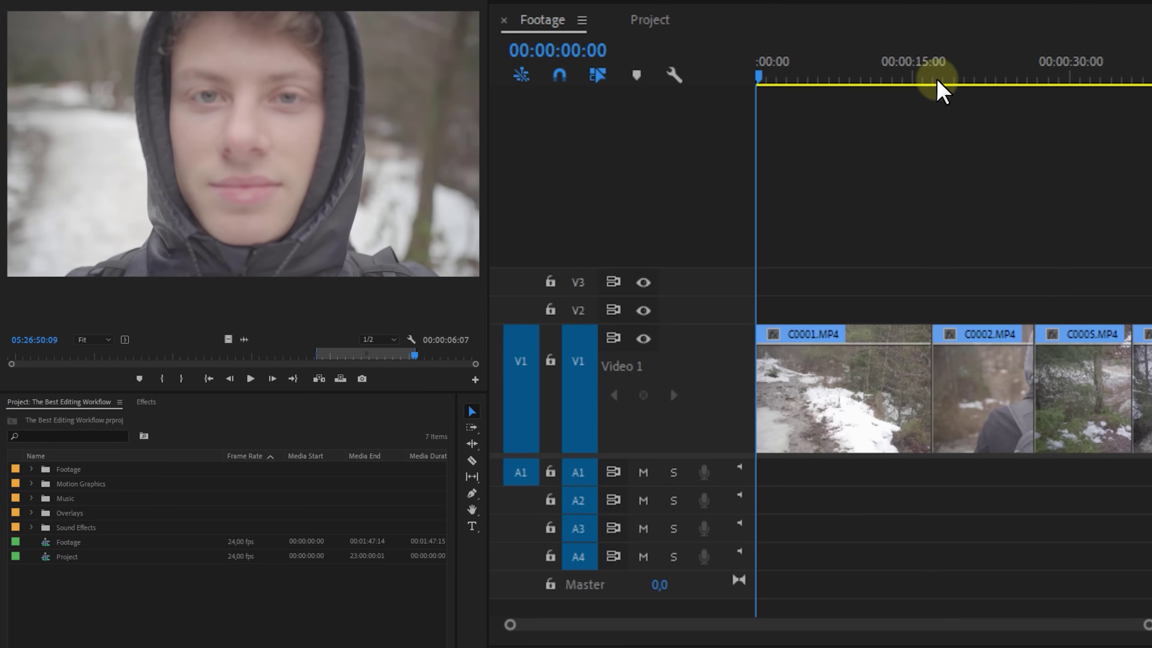
# Step: Stack the Project timeline below the Footage timeline and place the music track at the start of its audio track A1
pyautogui.moveTo(653, 21); pyautogui.dragTo(917, 605)
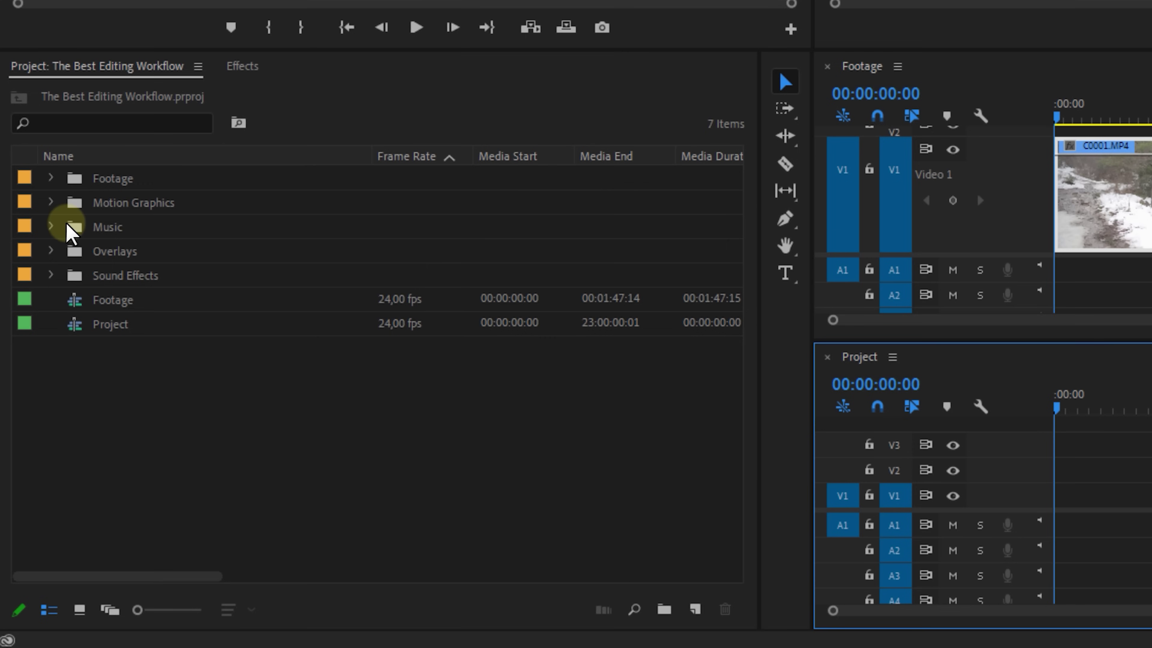
pyautogui.click(31, 499)
pyautogui.moveTo(75, 245); pyautogui.dragTo(1043, 529)
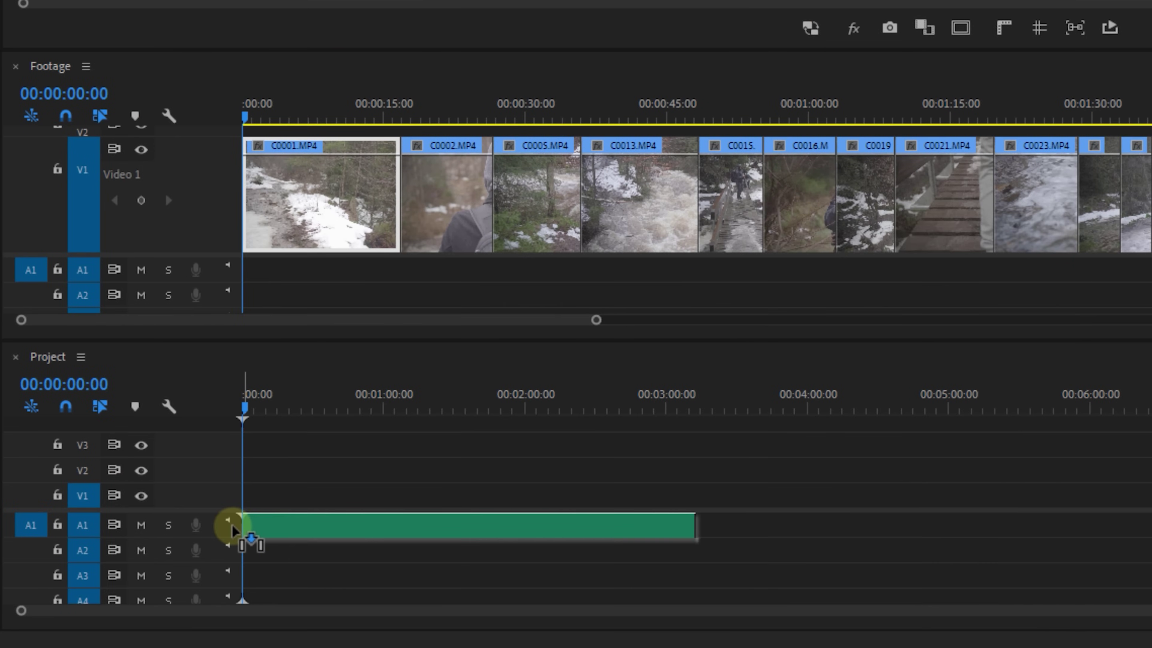
pyautogui.moveTo(232, 528); pyautogui.dragTo(226, 527)
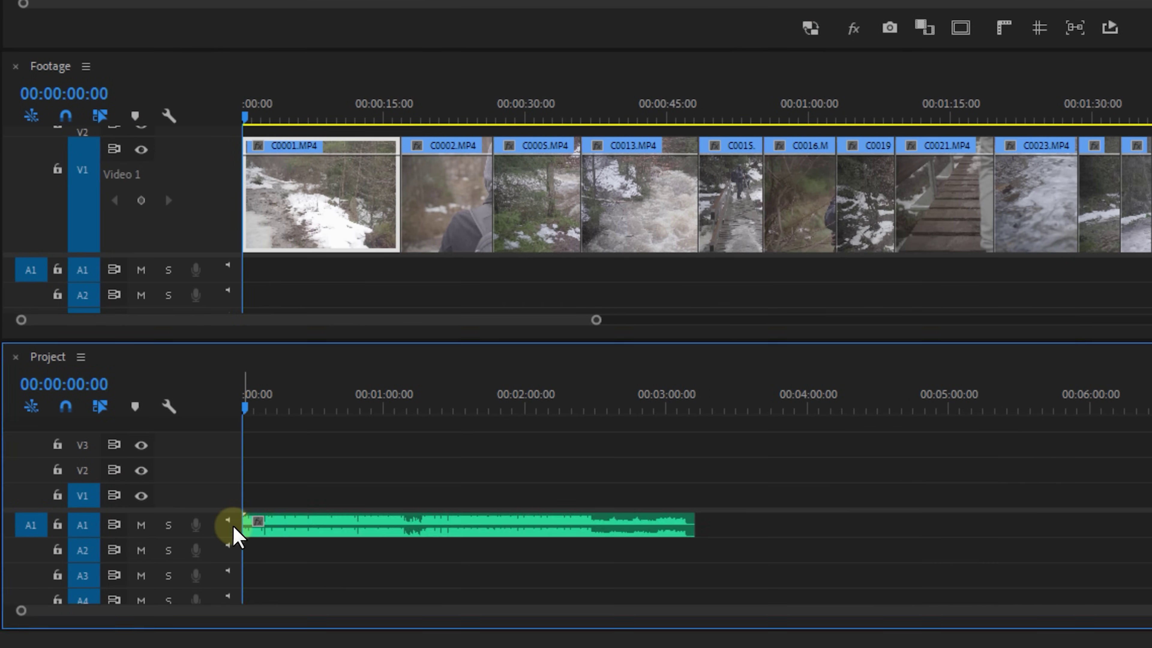
# Step: Place the cut section of C0001.MP4 at the start of Project's video track V1, followed by a short section cut from C0002.MP4
pyautogui.moveTo(288, 167); pyautogui.dragTo(252, 494)
pyautogui.click(252, 386)
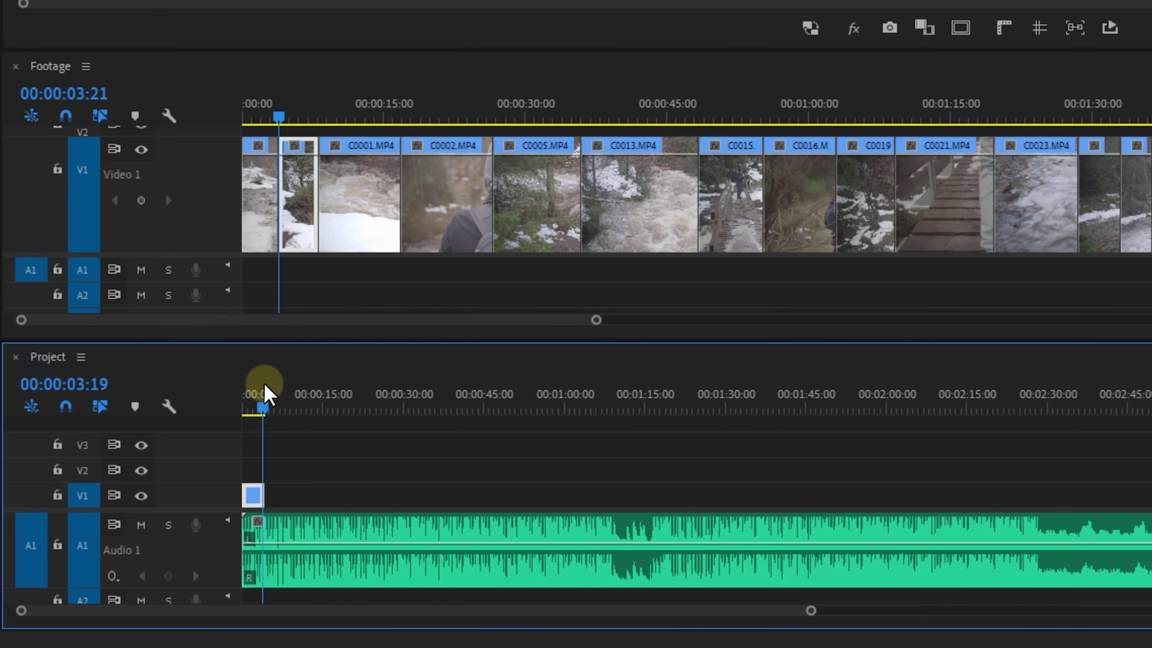
pyautogui.moveTo(399, 119); pyautogui.dragTo(423, 119)
pyautogui.press('c')
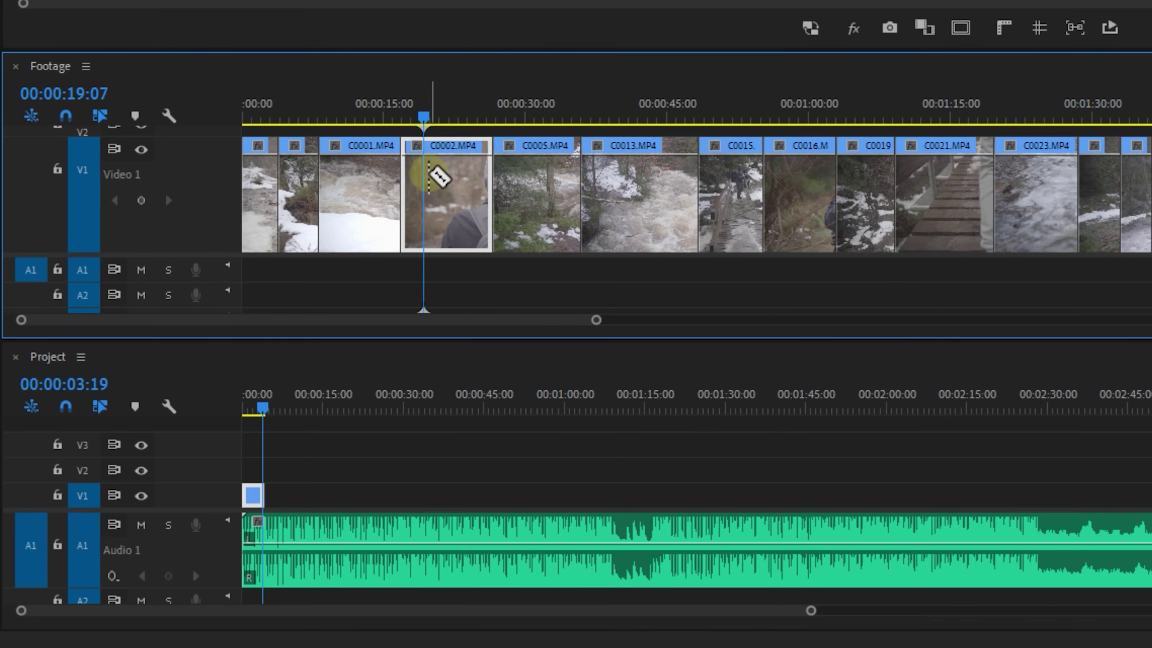
pyautogui.click(429, 179)
pyautogui.click(445, 178)
pyautogui.press('v')
pyautogui.moveTo(433, 181); pyautogui.dragTo(264, 495)
pyautogui.moveTo(265, 407); pyautogui.dragTo(276, 405)
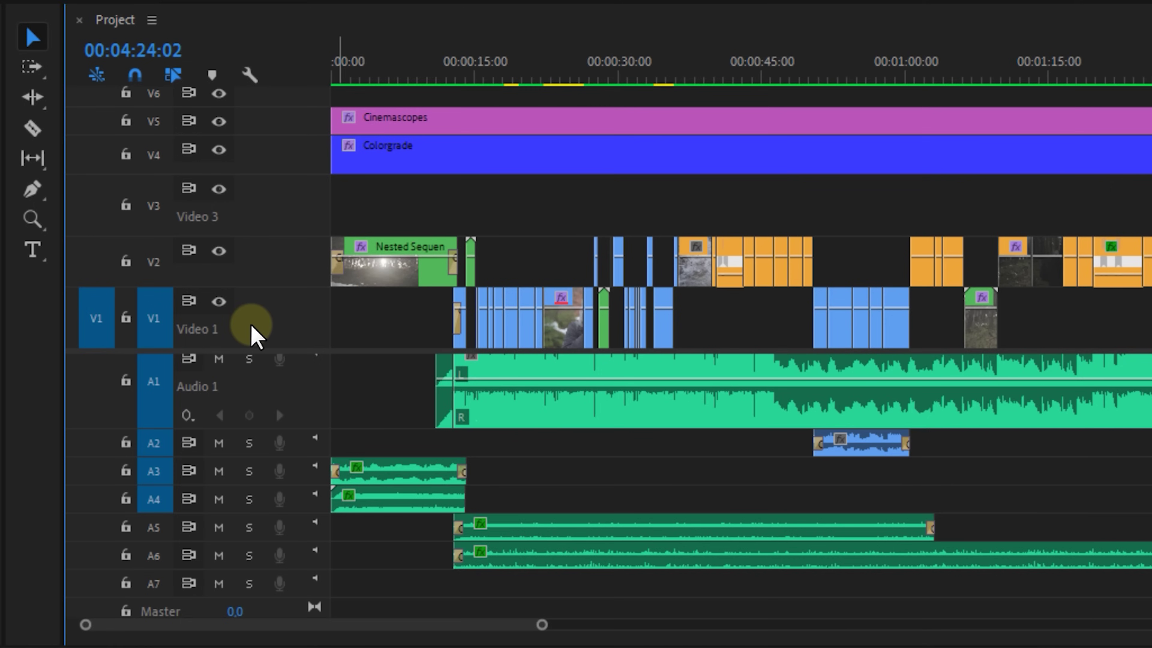
# Step: Rename video track V1 in the Project sequence as A-roll
pyautogui.rightClick(250, 330)
pyautogui.click(286, 340)
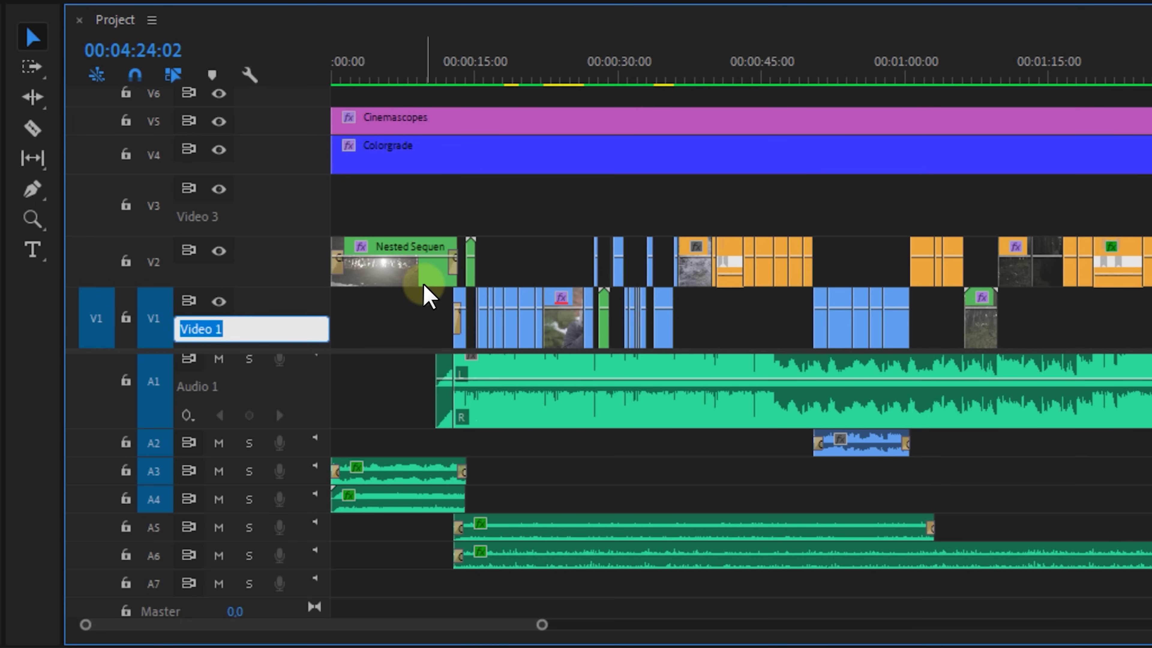
pyautogui.write('A-rol')
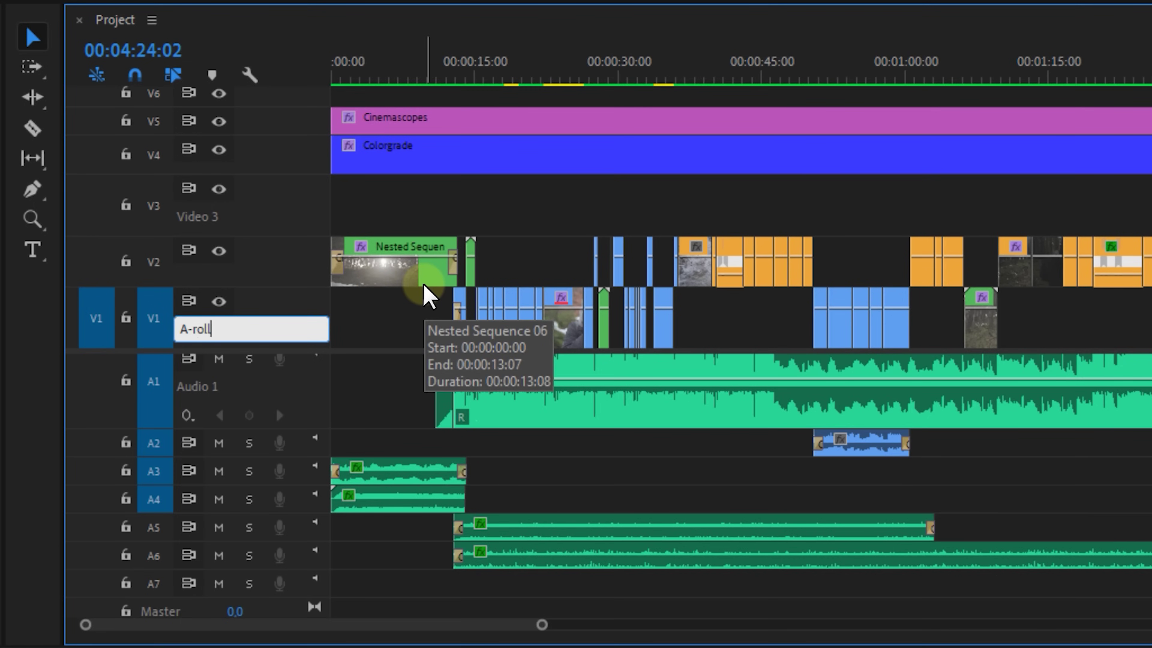
pyautogui.write('l')
pyautogui.press('Return')
# Step: Expand video track V2 in the Project sequence and open its name for editing
pyautogui.doubleClick(269, 261)
pyautogui.rightClick(269, 265)
pyautogui.click(313, 269)
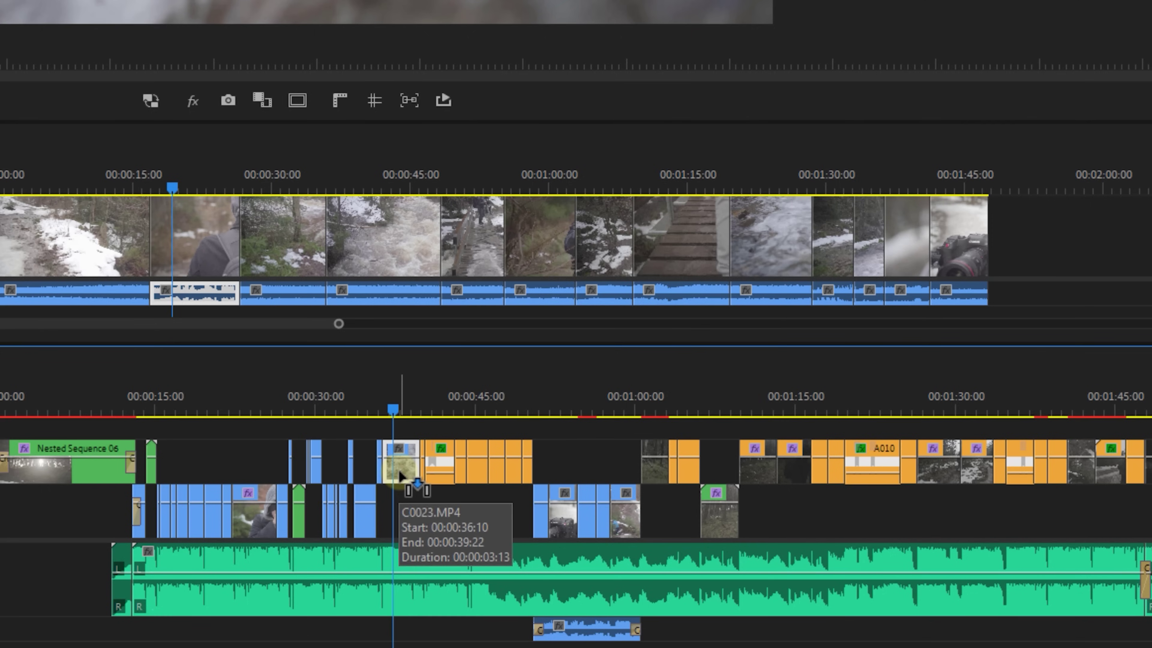
# Step: View the label colour choices for the C0023.MP4 clip and open the Labels preferences
pyautogui.rightClick(400, 474)
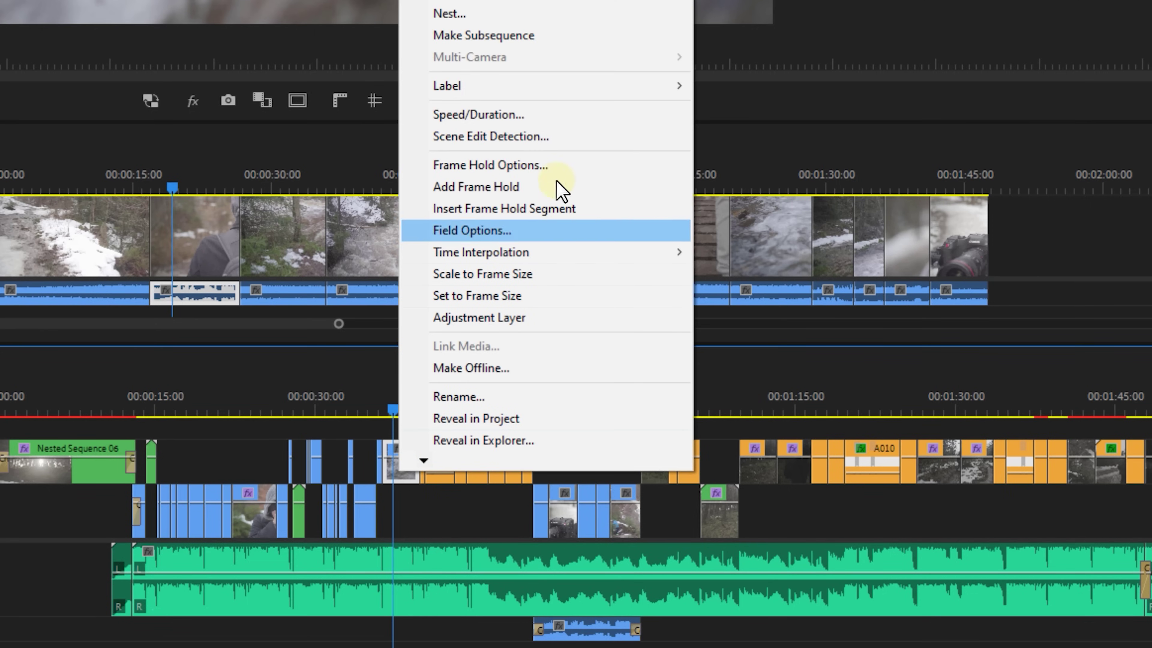
pyautogui.moveTo(534, 91)
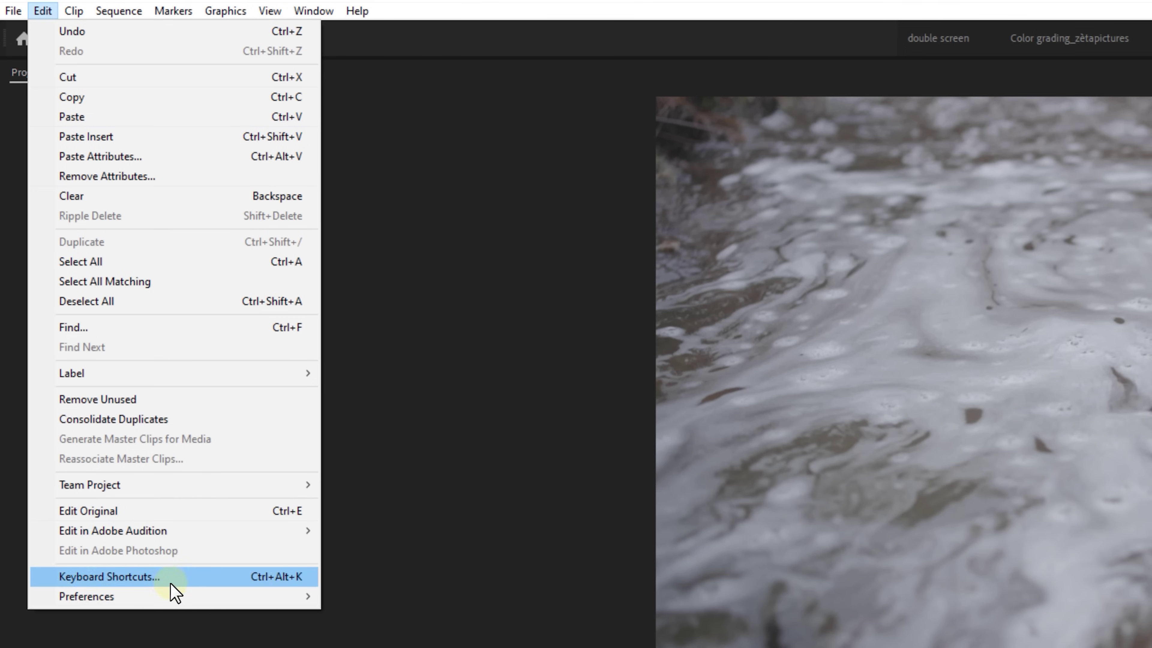
pyautogui.moveTo(239, 603)
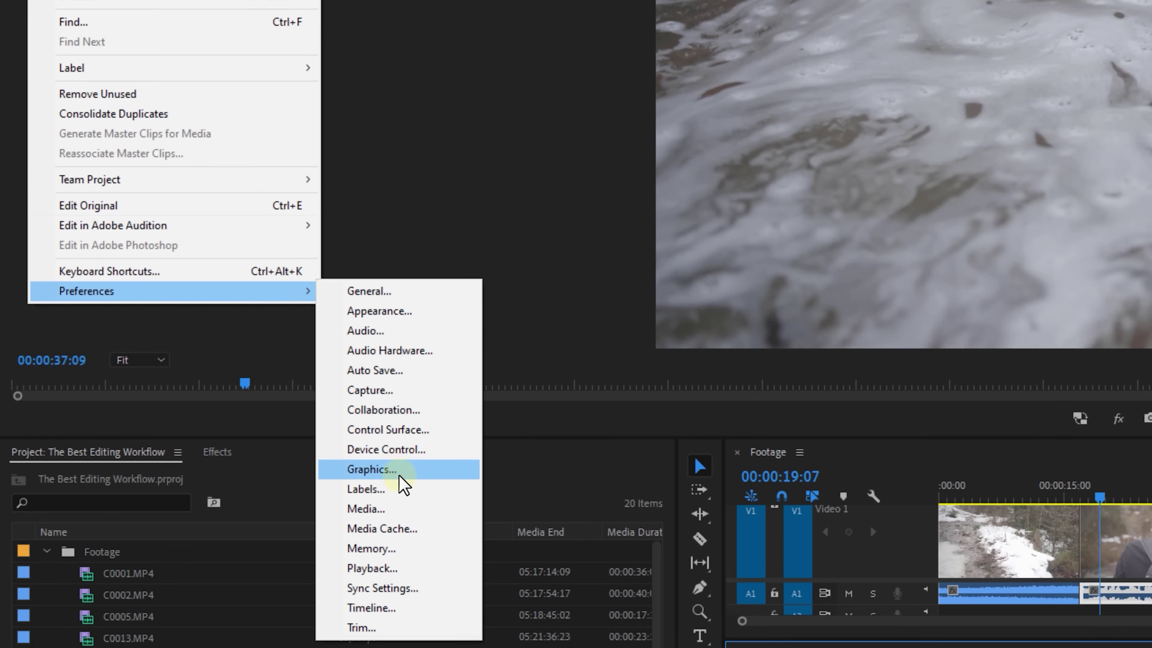
pyautogui.click(390, 495)
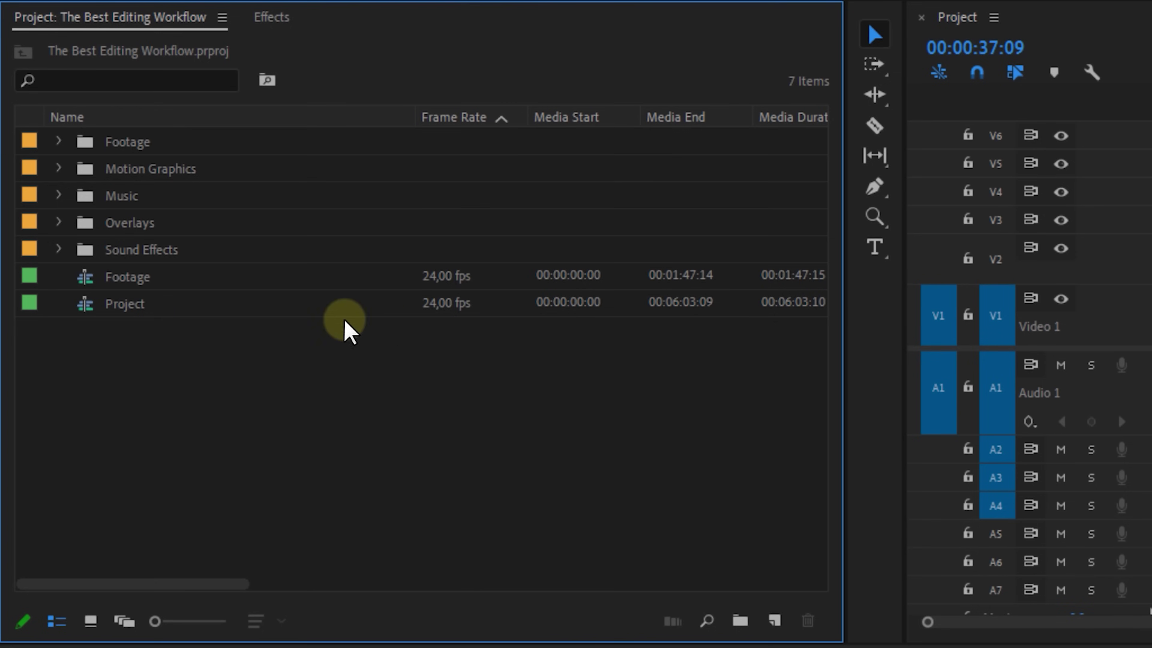
# Step: In the Project sequence's settings, choose QuickTime as the preview file format and Apple ProRes 422 as the codec
pyautogui.click(150, 304)
pyautogui.rightClick(150, 304)
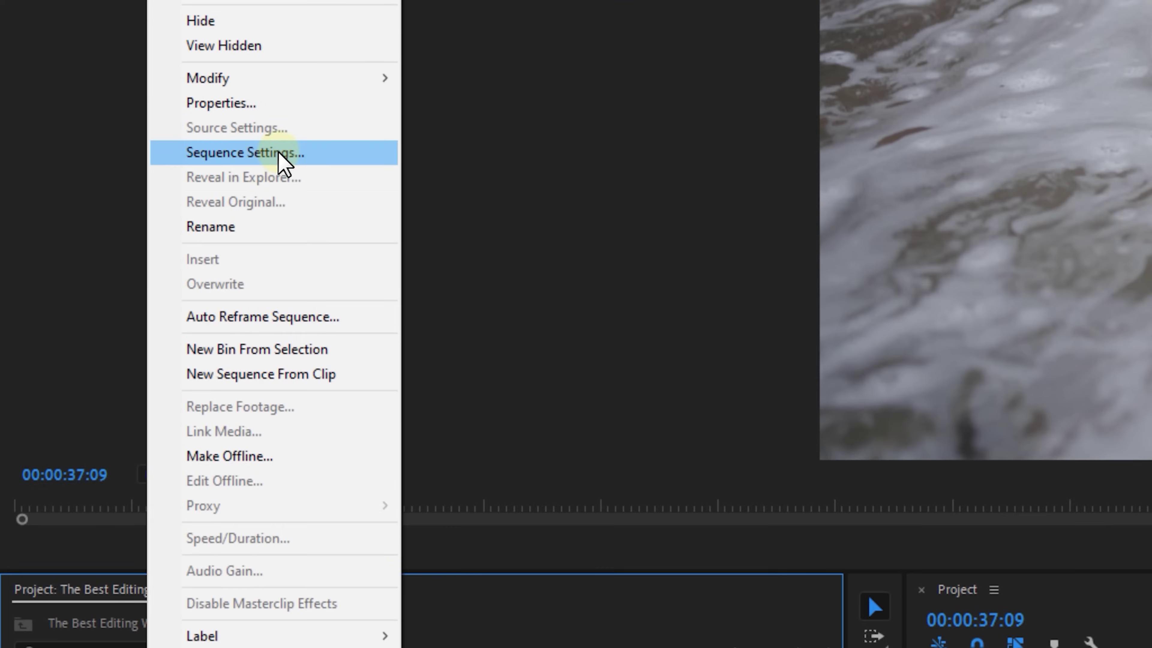
pyautogui.click(283, 154)
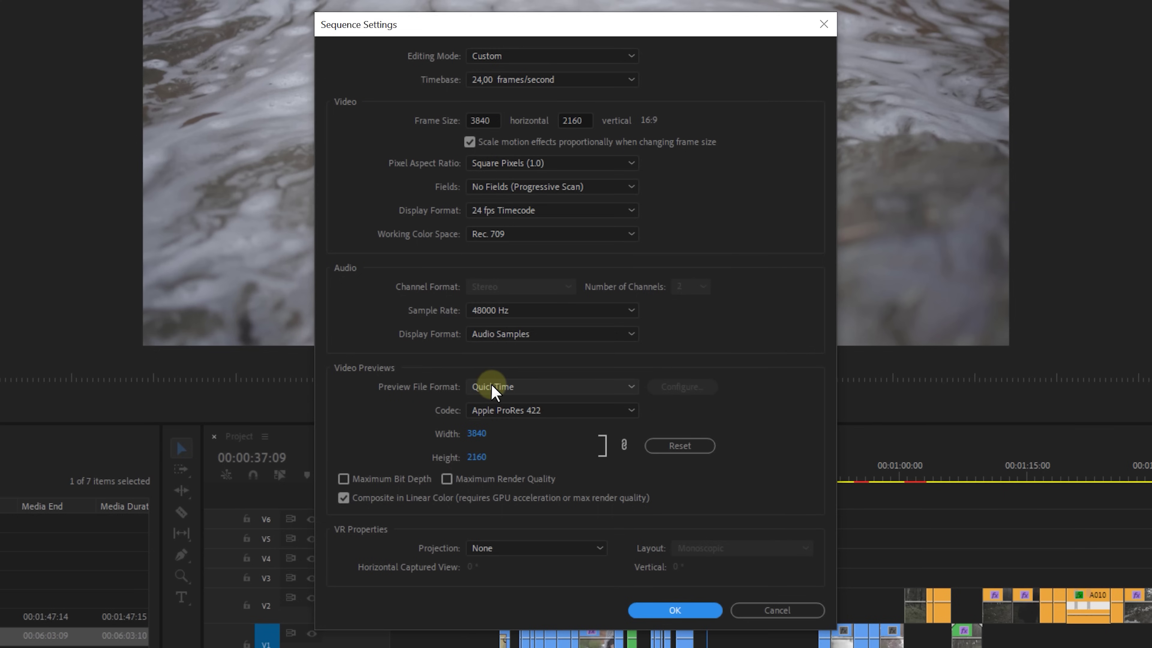
pyautogui.click(1067, 477)
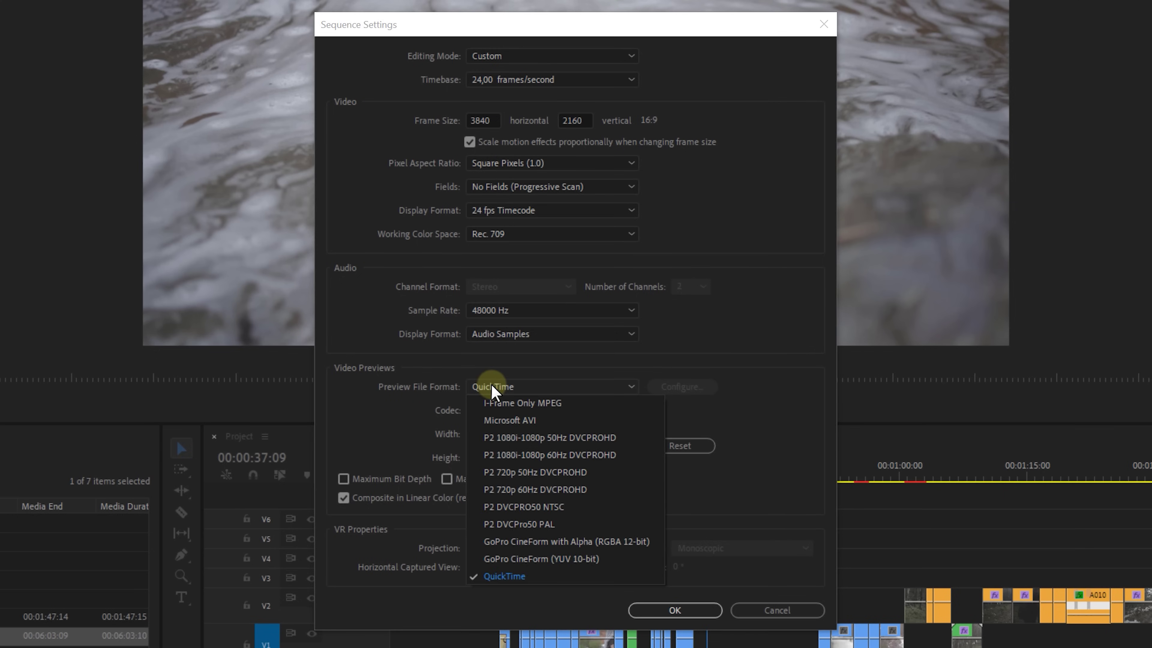
pyautogui.click(558, 574)
pyautogui.click(537, 413)
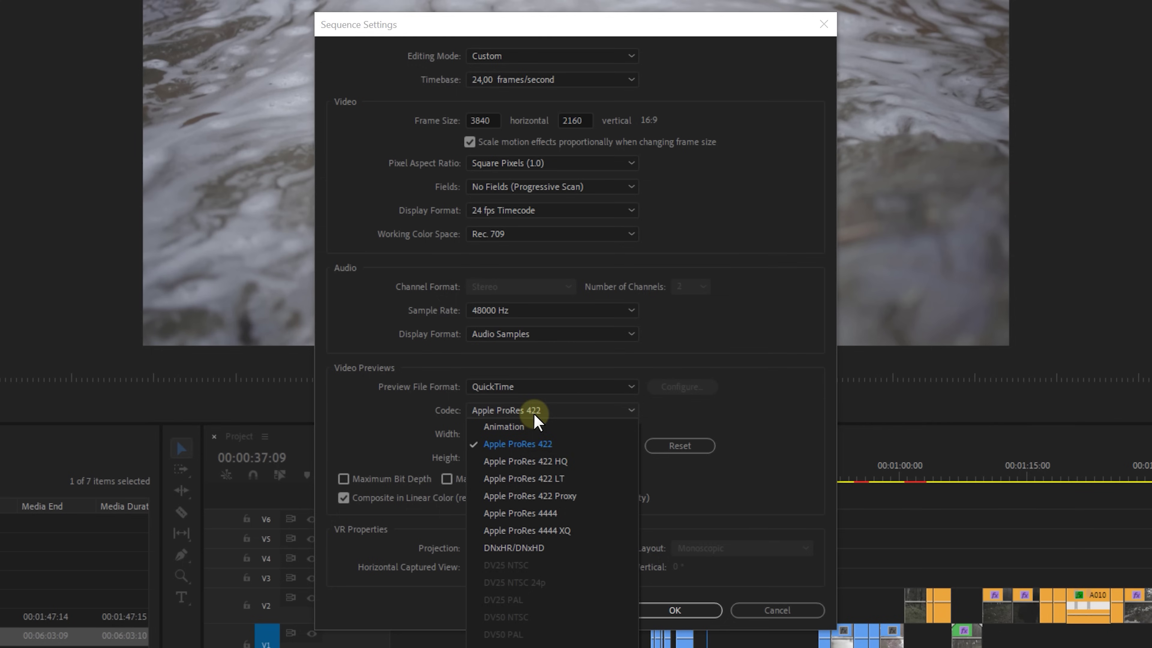
pyautogui.click(572, 445)
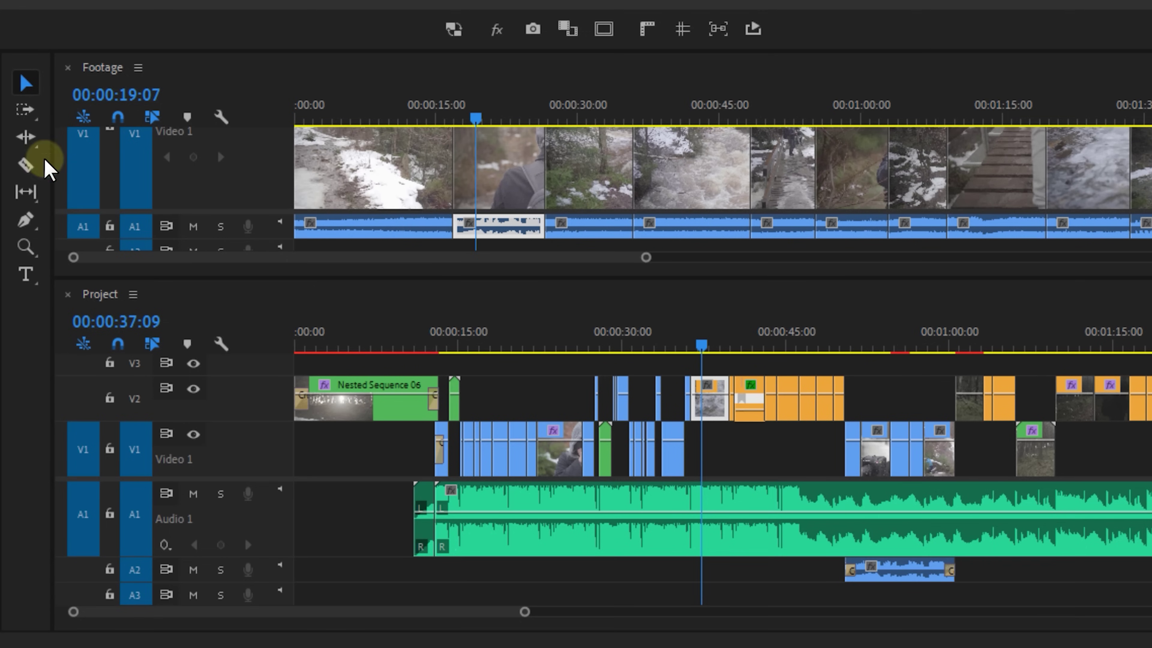
# Step: Close the Footage timeline
pyautogui.click(68, 68)
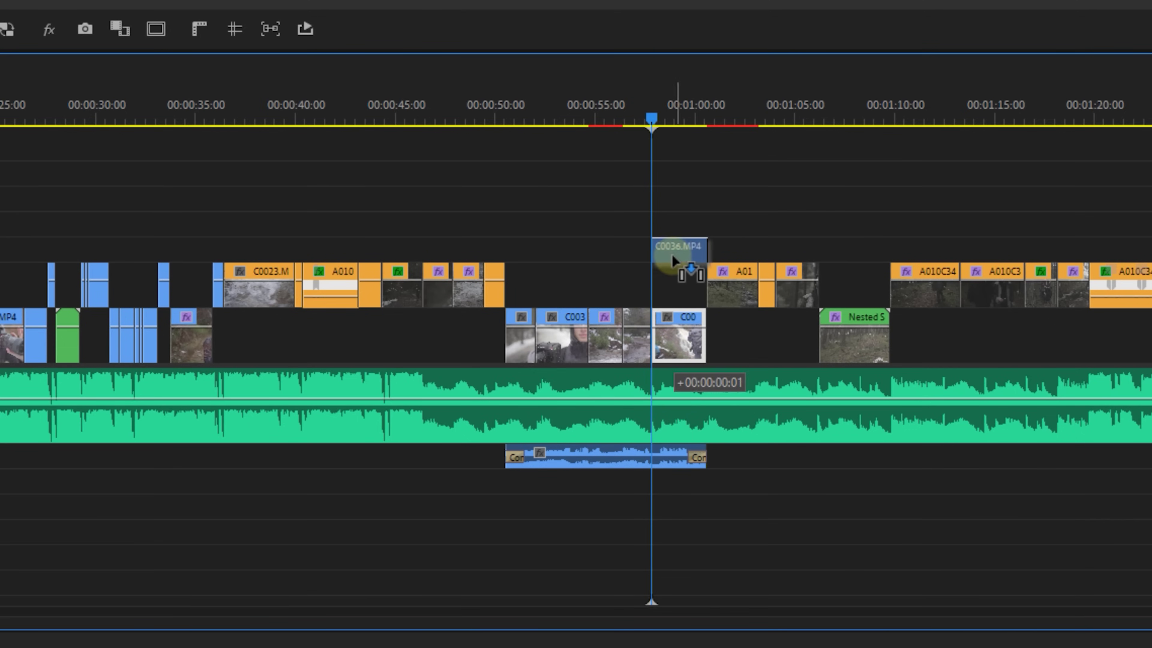
# Step: Place the C0036.MP4 clip on a higher video track and replace it with an After Effects composition
pyautogui.moveTo(671, 254); pyautogui.dragTo(686, 223)
pyautogui.rightClick(686, 224)
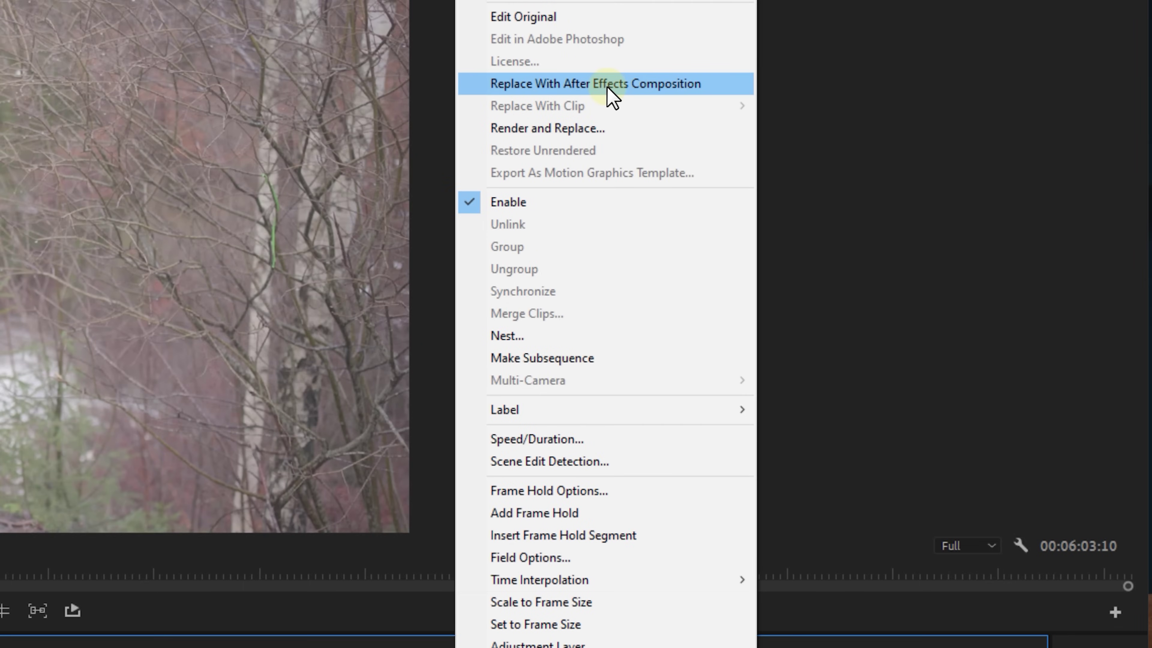
pyautogui.click(608, 85)
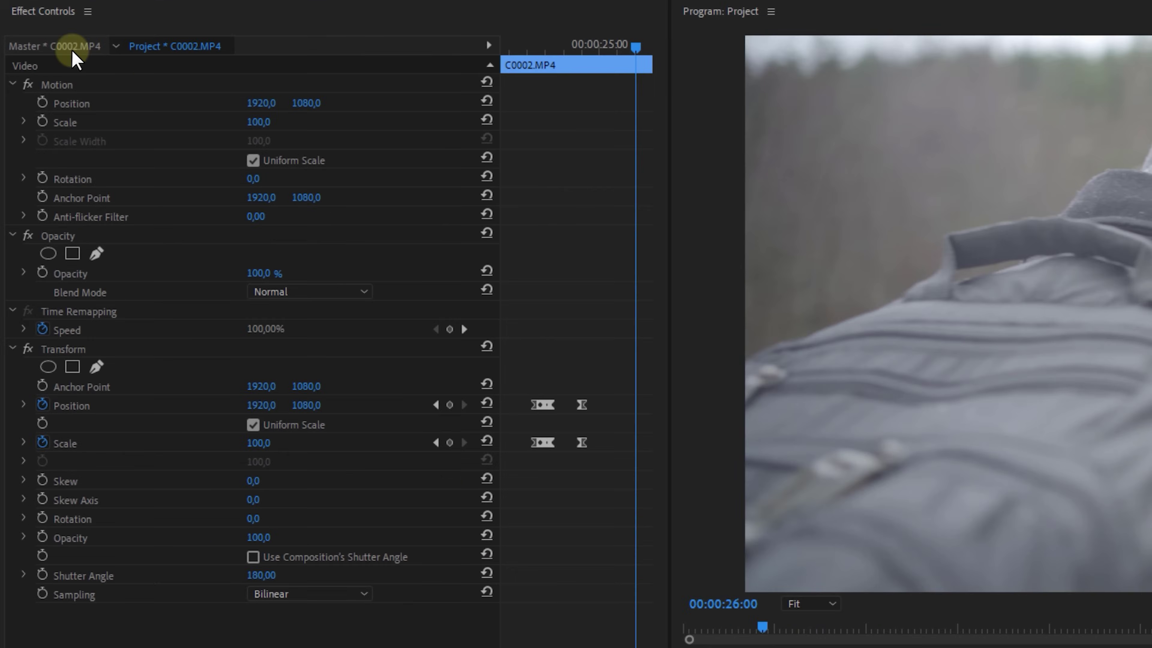
# Step: Grade the C0002.MP4 master clip with Lumetri Color, raising contrast to about 47 and adjusting the highlights
pyautogui.click(67, 45)
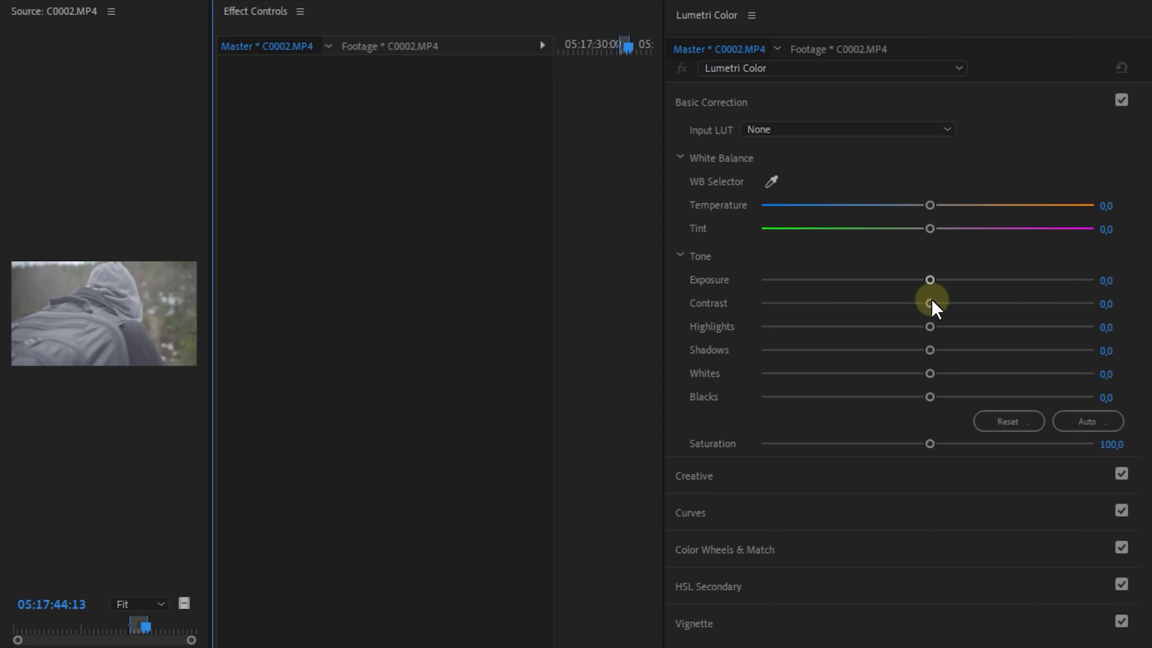
pyautogui.moveTo(930, 303); pyautogui.dragTo(1005, 303)
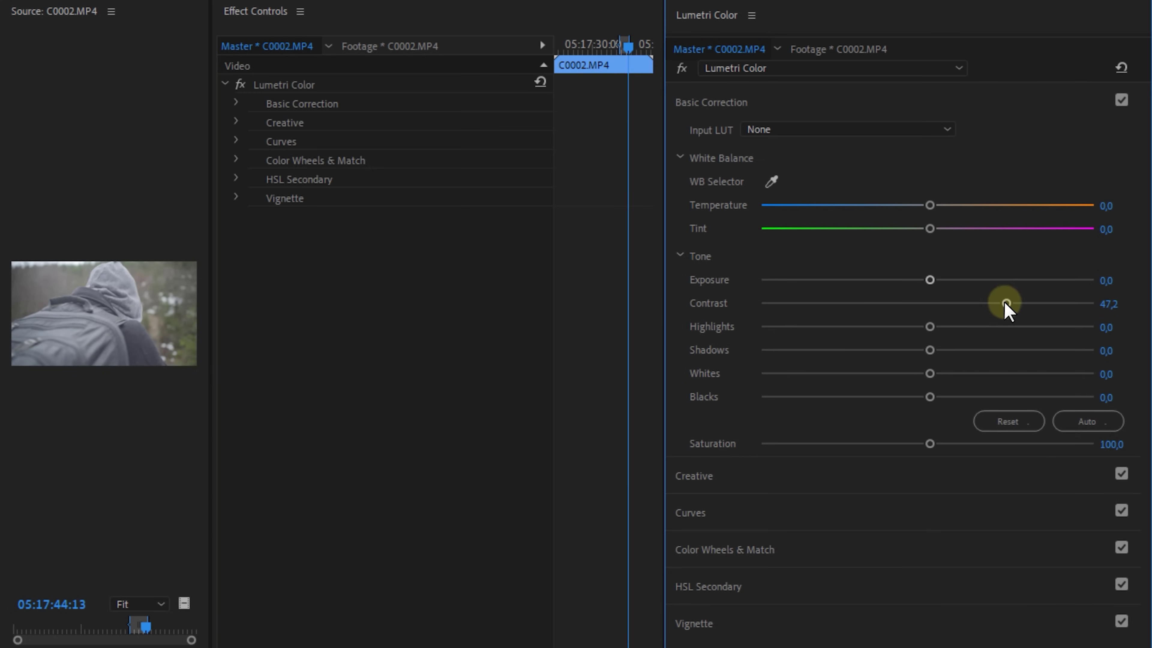
pyautogui.moveTo(940, 336); pyautogui.dragTo(927, 326)
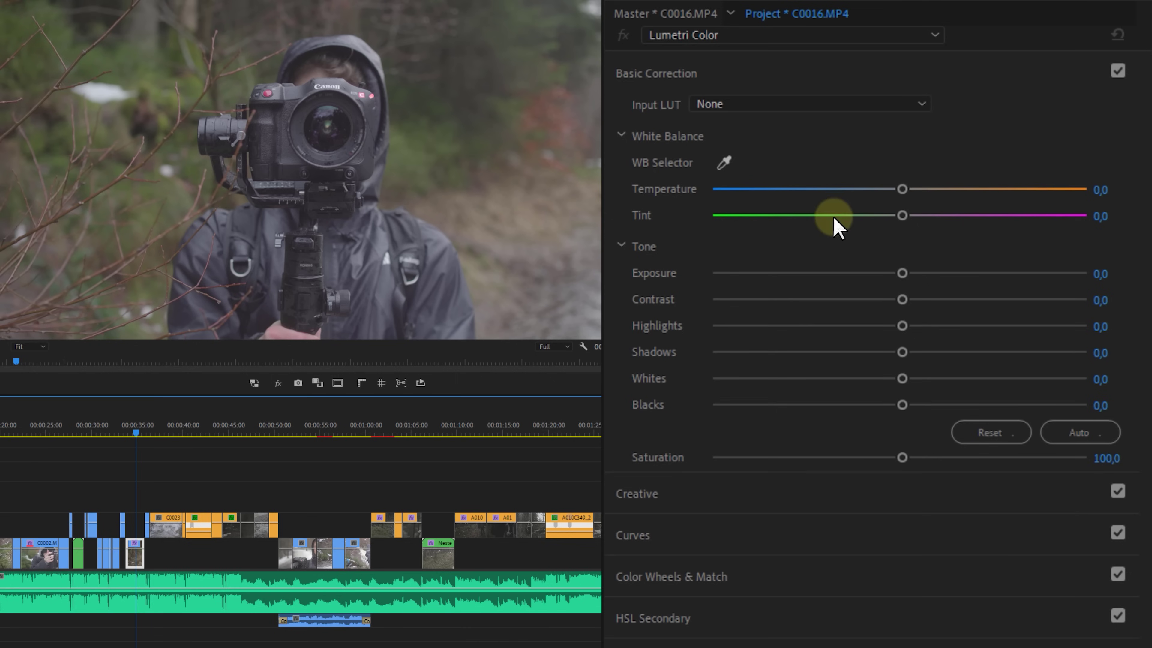
# Step: Warm the C0016.MP4 clip in the Project sequence by setting its Lumetri temperature to about 7.8
pyautogui.moveTo(901, 189); pyautogui.dragTo(907, 189)
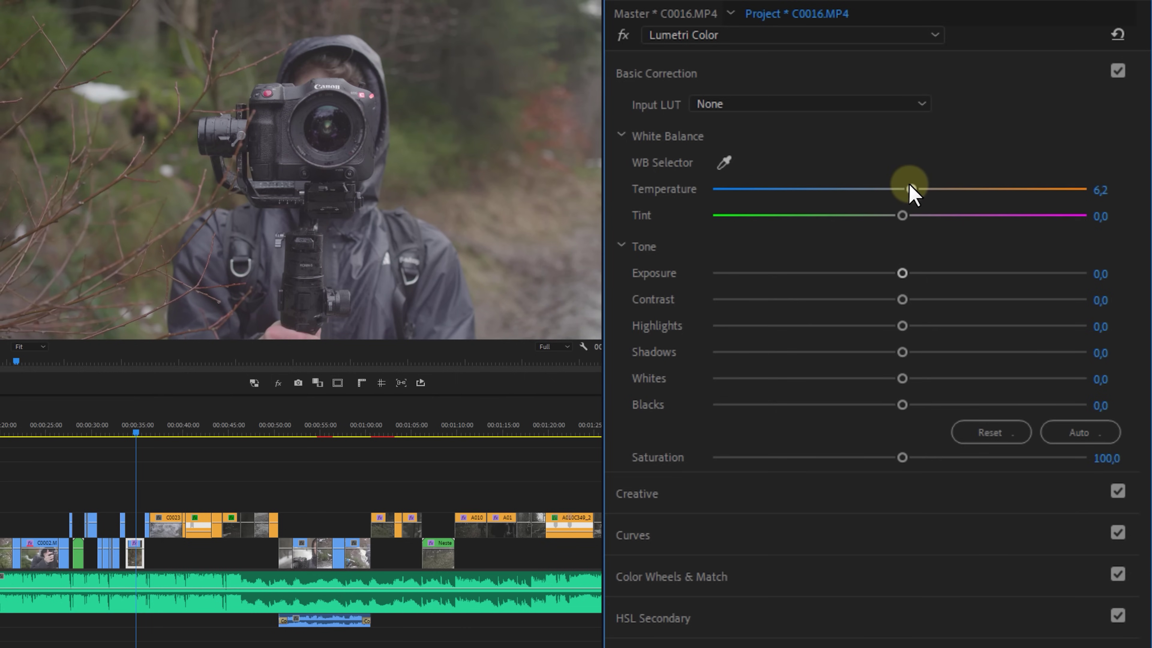
pyautogui.click(894, 325)
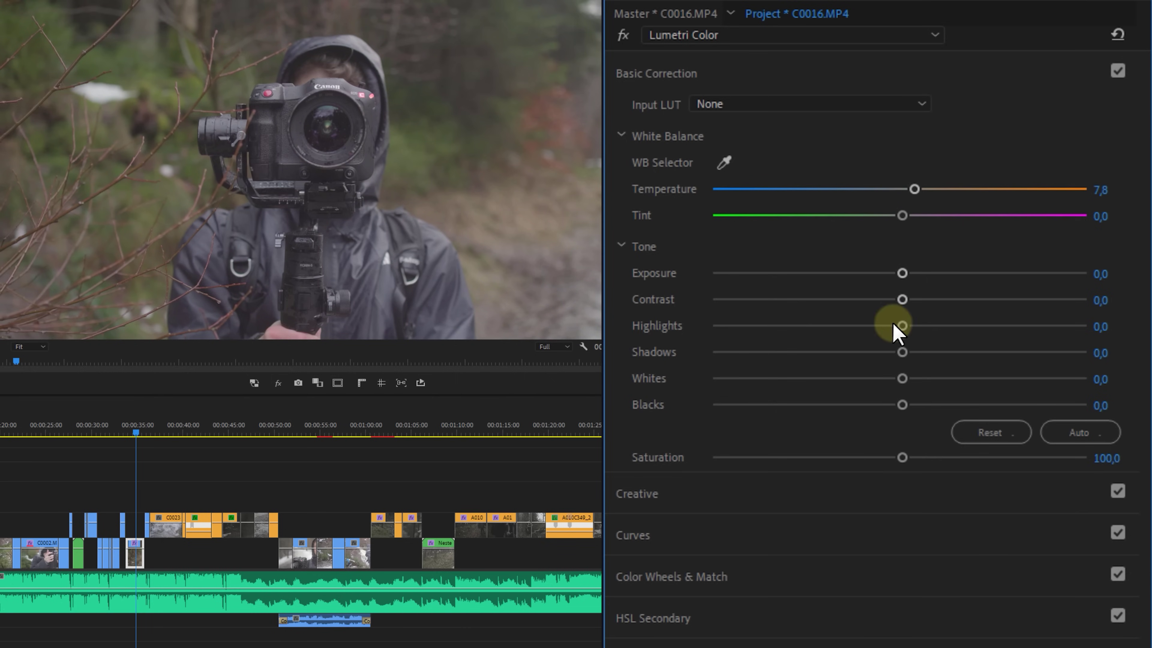
# Step: Create a new adjustment layer in the project
pyautogui.rightClick(407, 468)
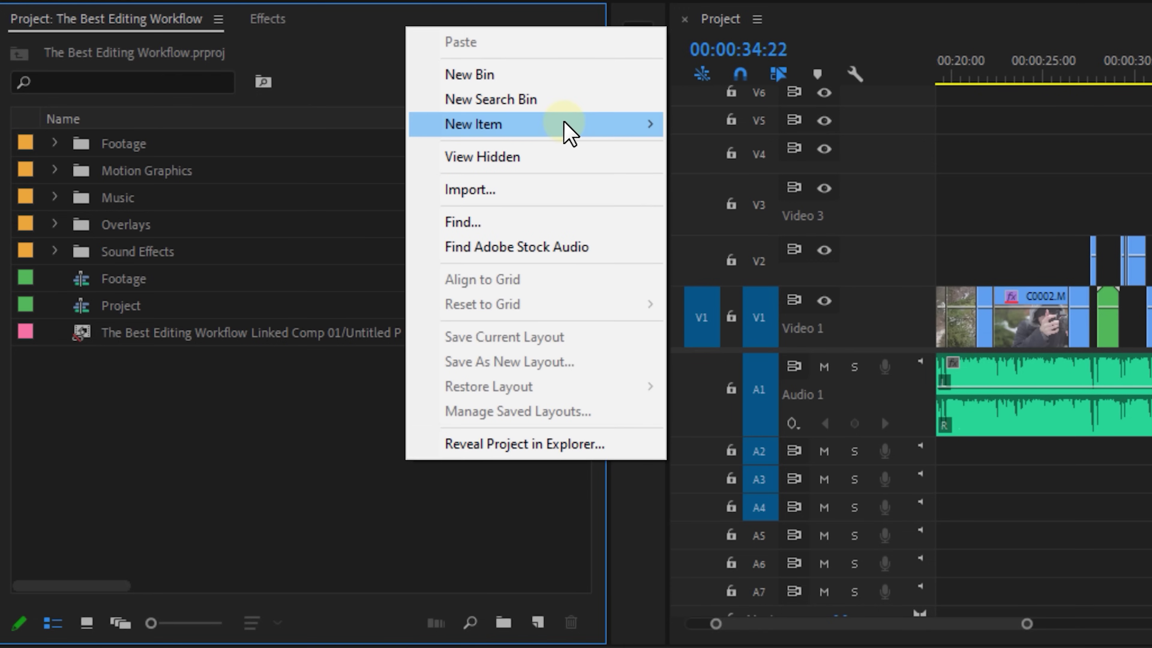
pyautogui.moveTo(563, 120)
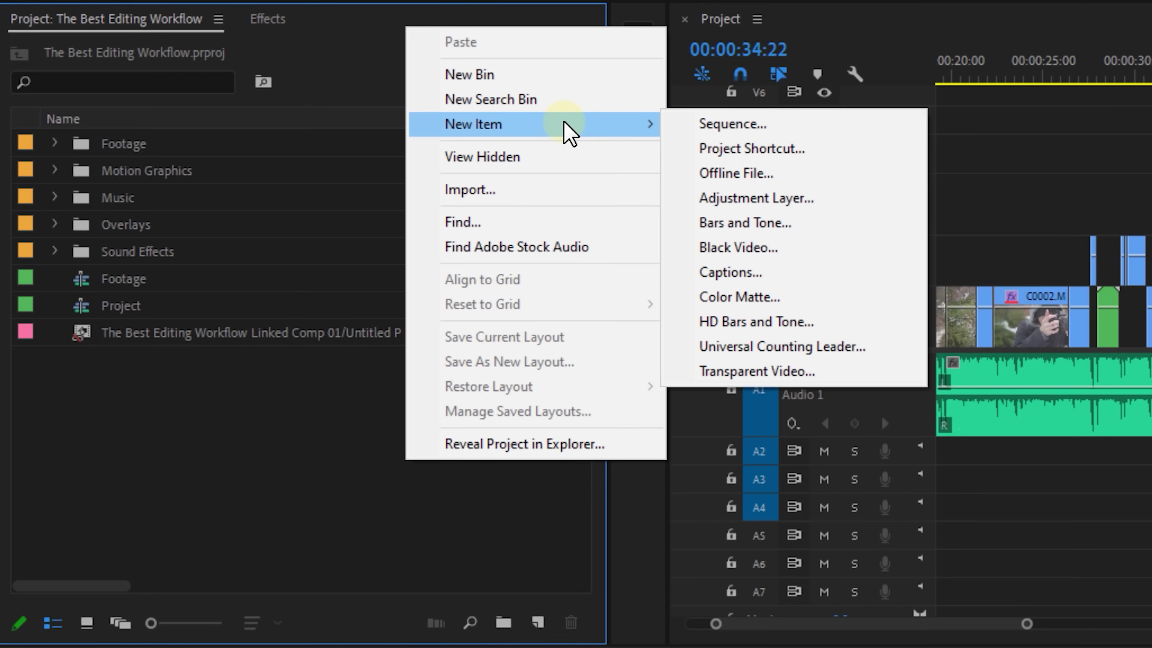
pyautogui.click(816, 200)
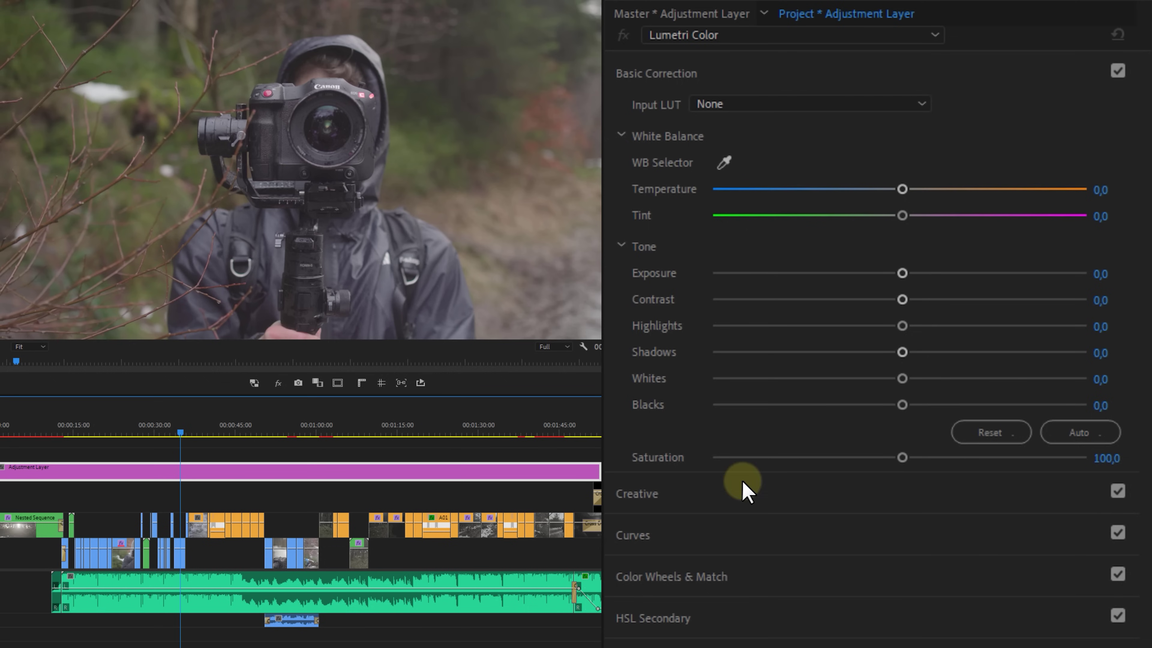
# Step: Raise the adjustment layer's contrast to about 66.6, refine its highlights and blacks, and adjust Sharpen and Vibrance in the Creative settings
pyautogui.moveTo(903, 301); pyautogui.dragTo(1049, 311)
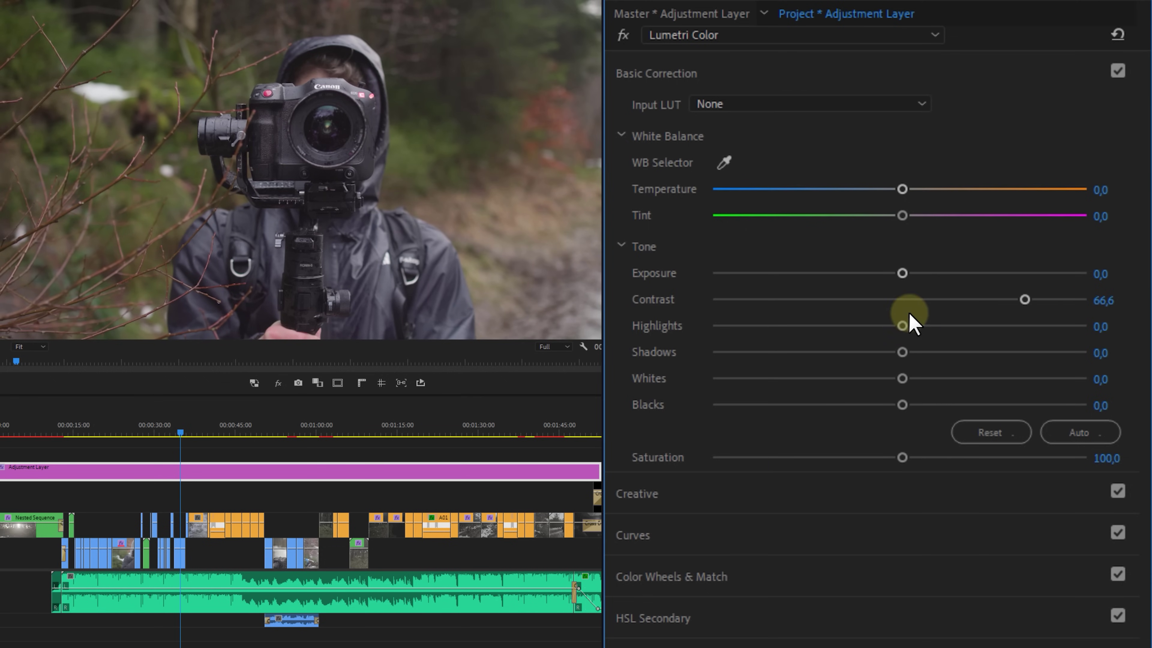
pyautogui.moveTo(905, 327); pyautogui.dragTo(895, 406)
pyautogui.click(903, 404)
pyautogui.click(862, 493)
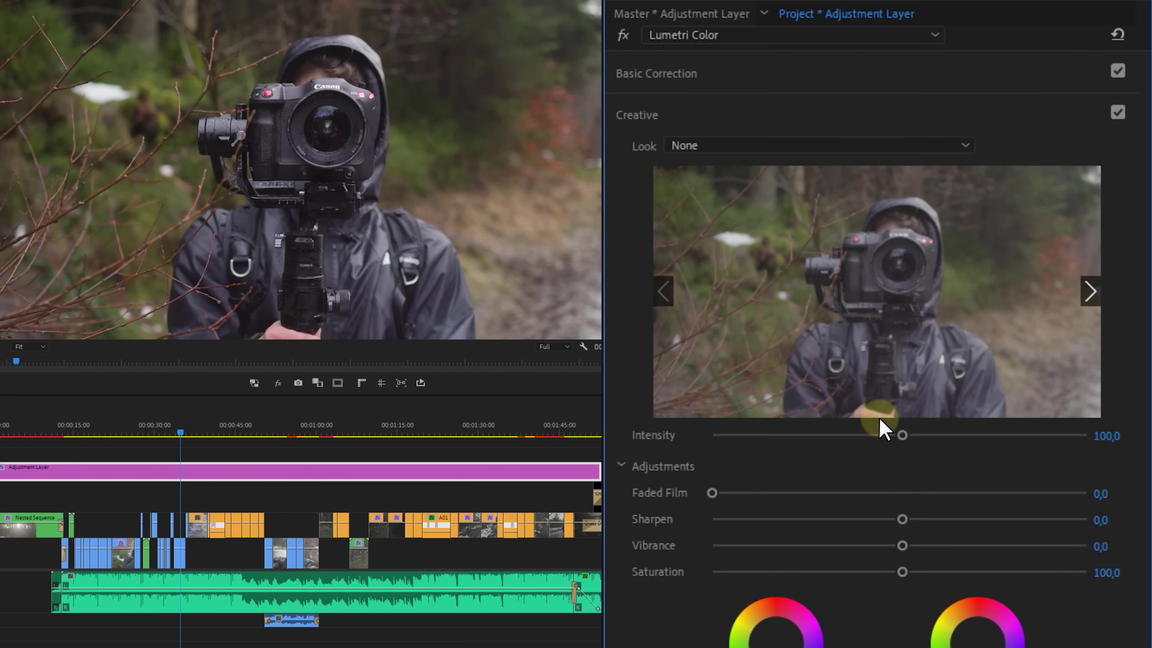
pyautogui.moveTo(902, 519); pyautogui.dragTo(929, 545)
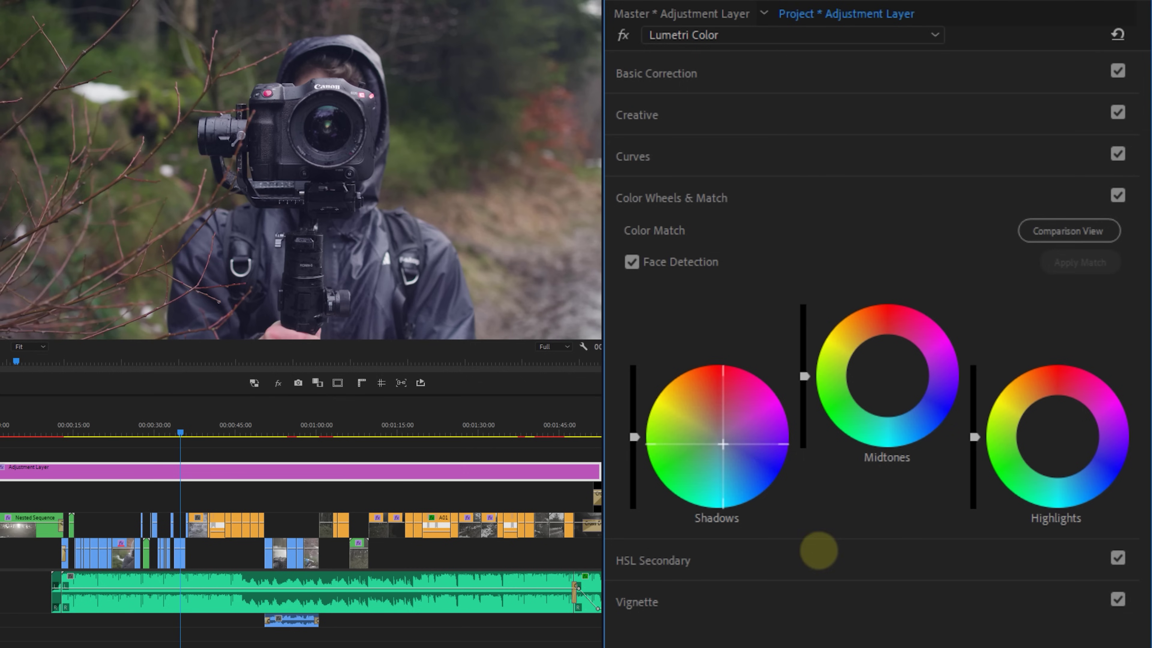
# Step: Darken the shadows slightly and shift the midtones towards warm tones with the adjustment layer's colour wheels
pyautogui.moveTo(634, 437); pyautogui.dragTo(635, 499)
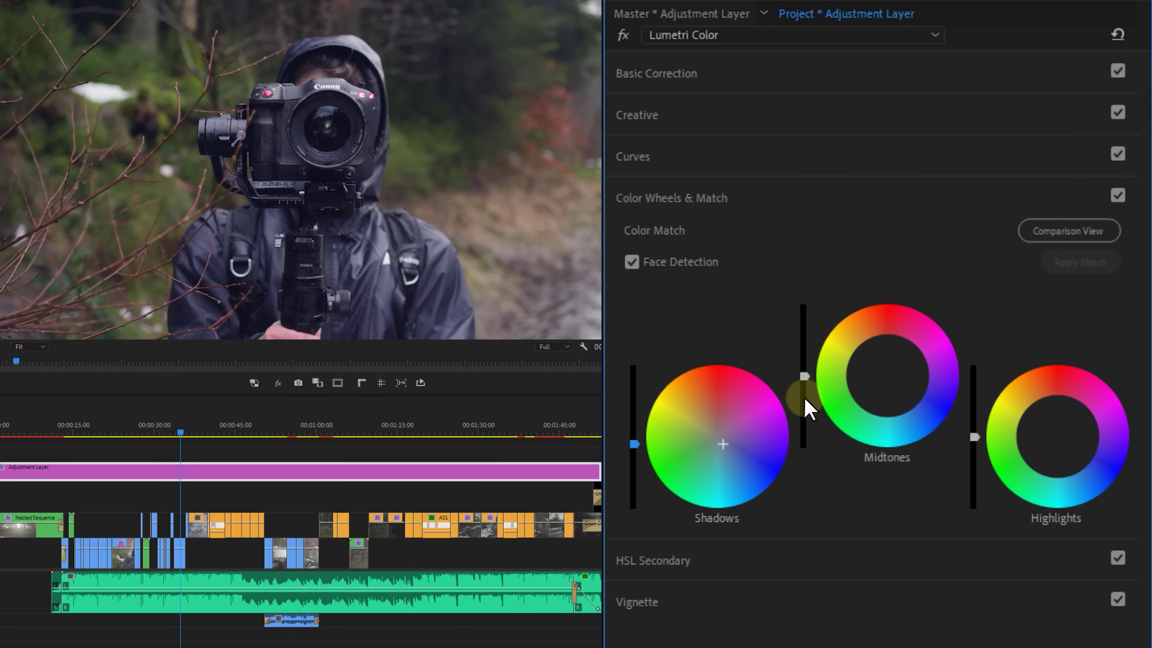
pyautogui.moveTo(856, 314); pyautogui.dragTo(846, 278)
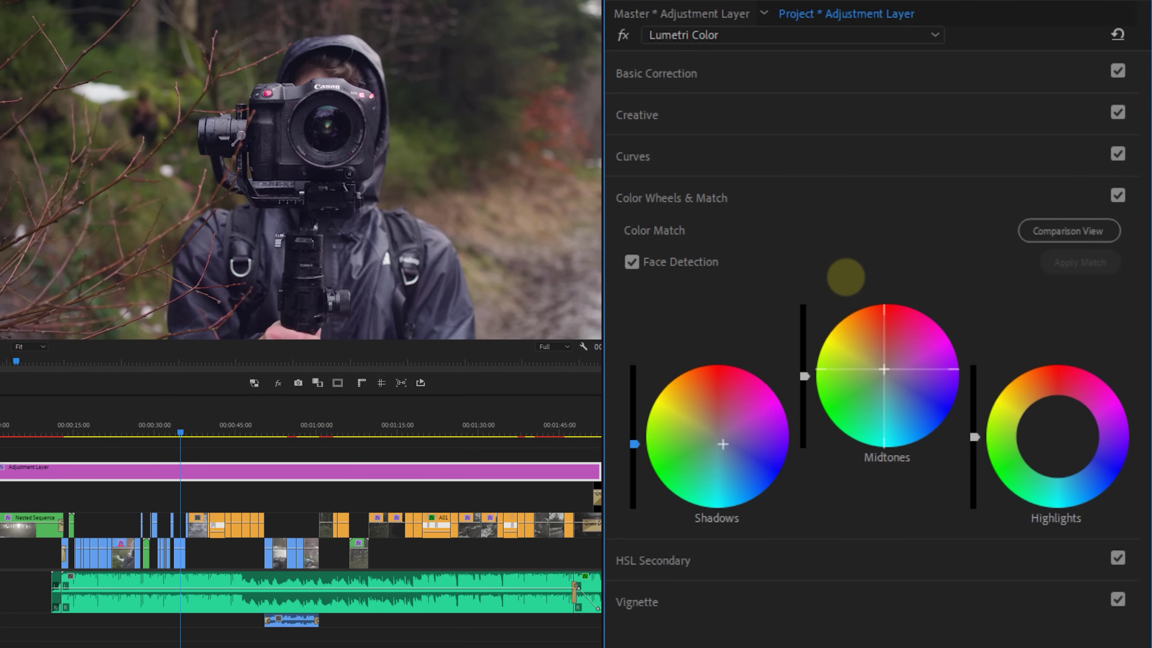
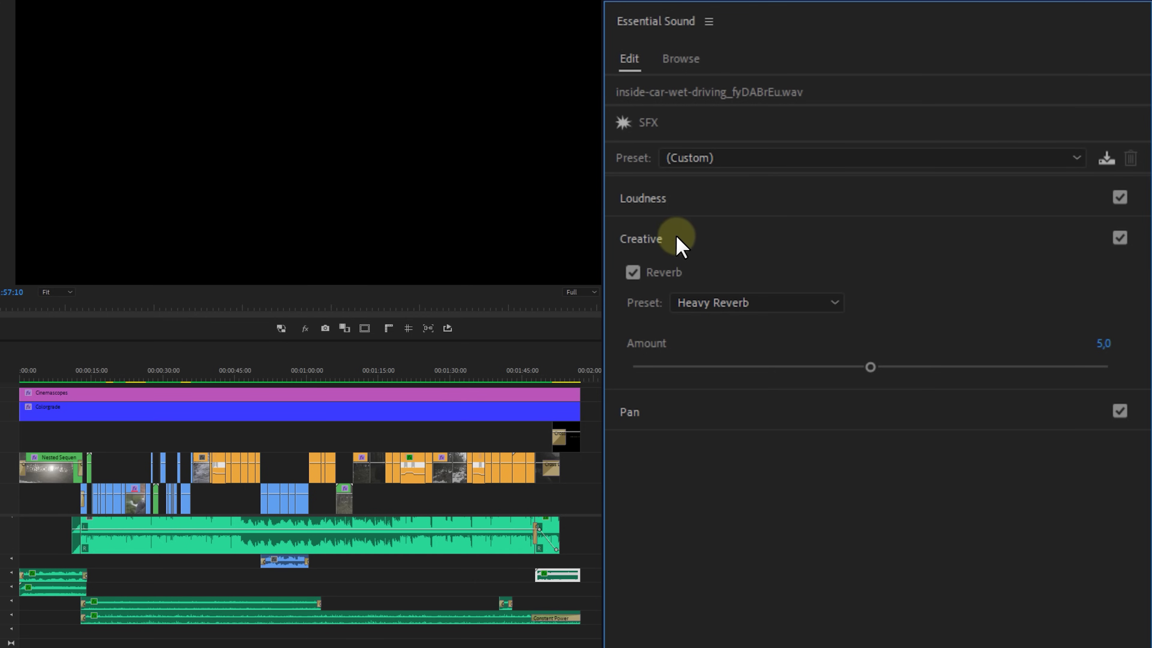
# Step: Toggle the Heavy Reverb effect on the inside-car-wet-driving sound effect
pyautogui.click(633, 272)
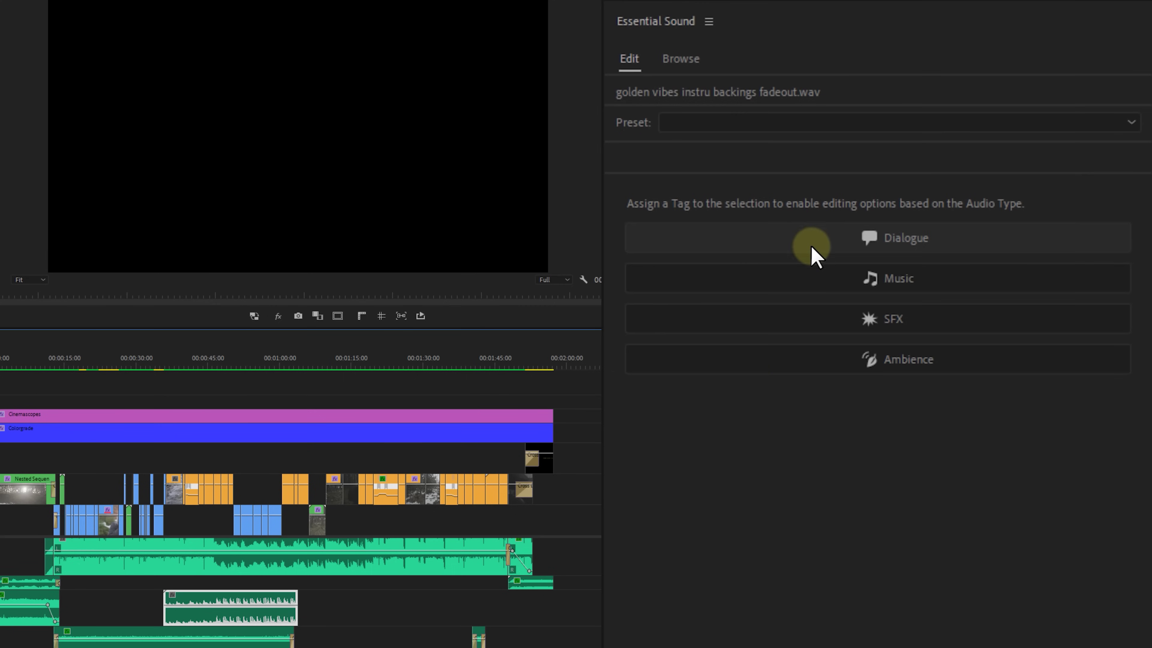
# Step: Tag the golden vibes instru backings clip as Dialogue and enable its EQ with the On the Telephone preset
pyautogui.click(812, 245)
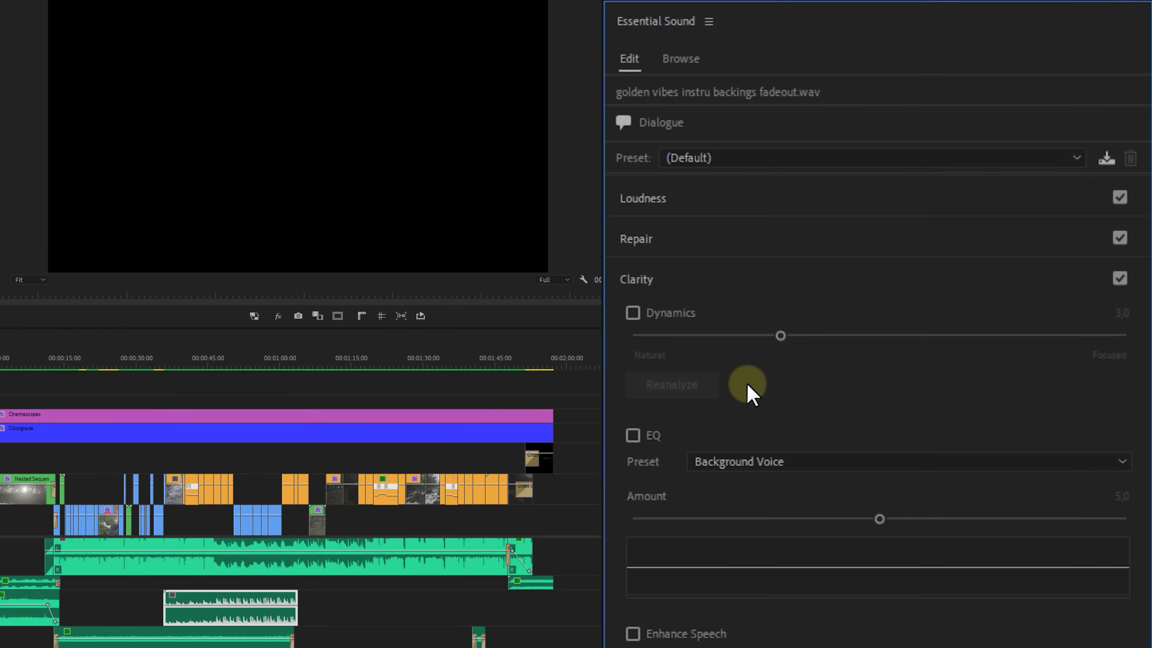
pyautogui.click(635, 438)
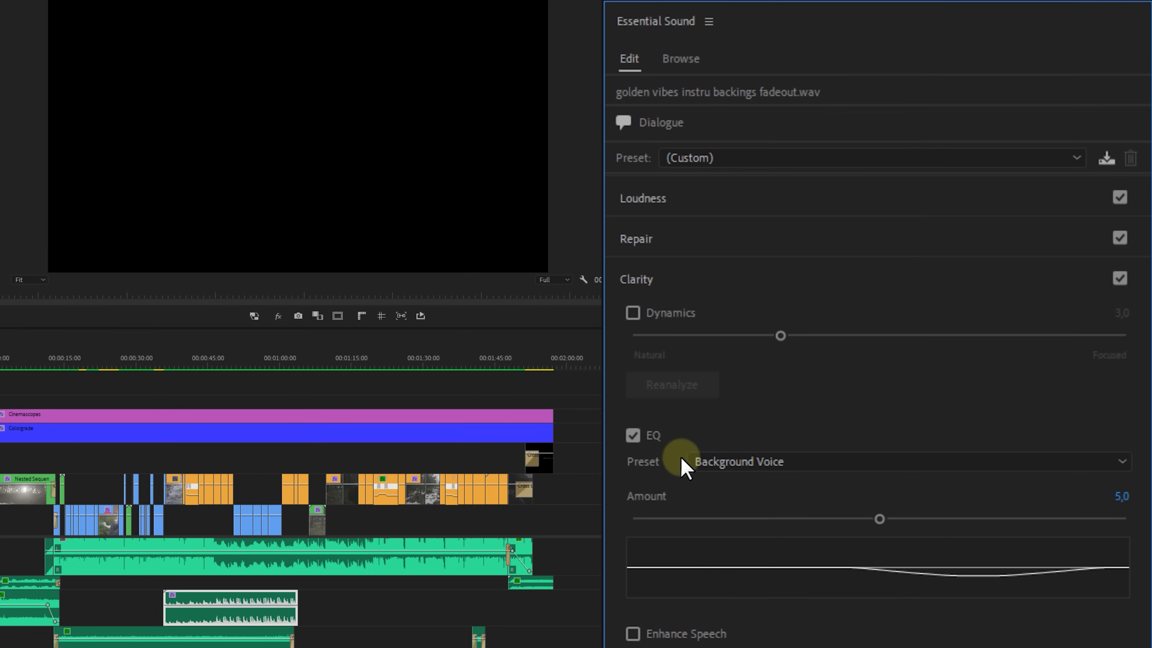
pyautogui.click(738, 462)
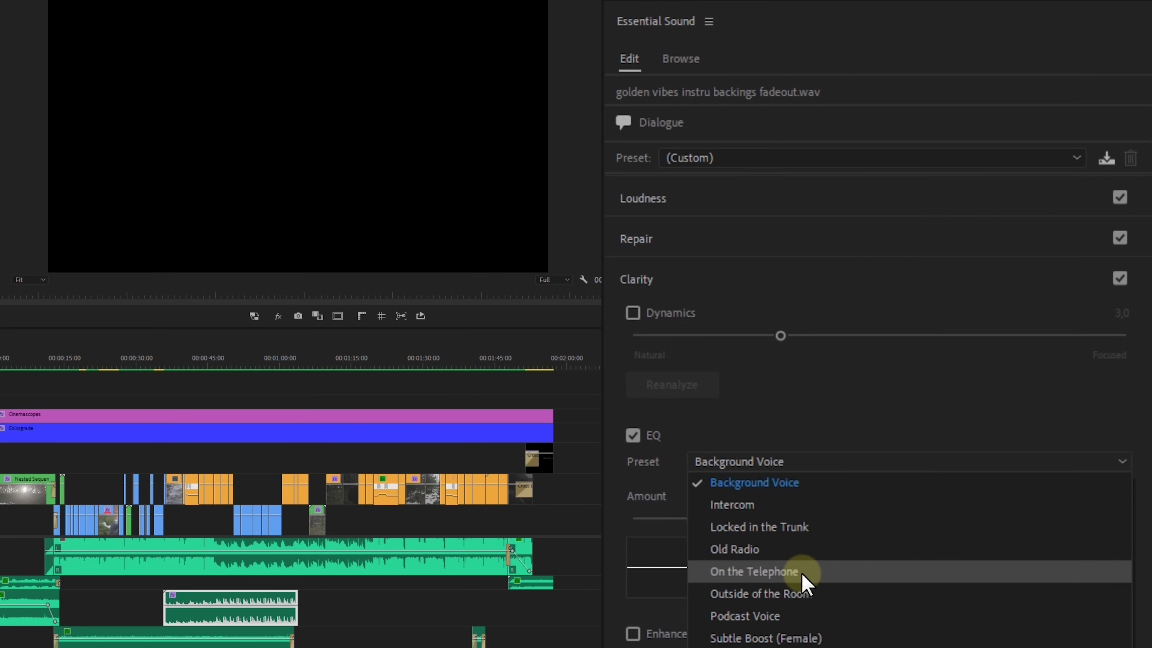
pyautogui.click(843, 572)
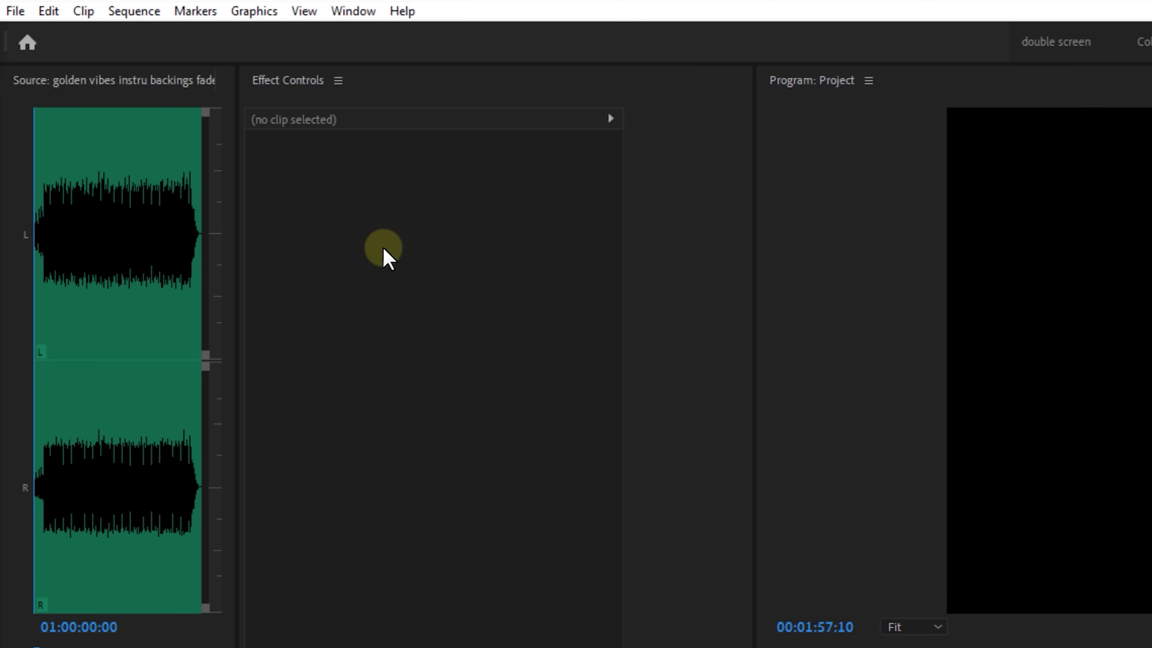
pyautogui.click(61, 16)
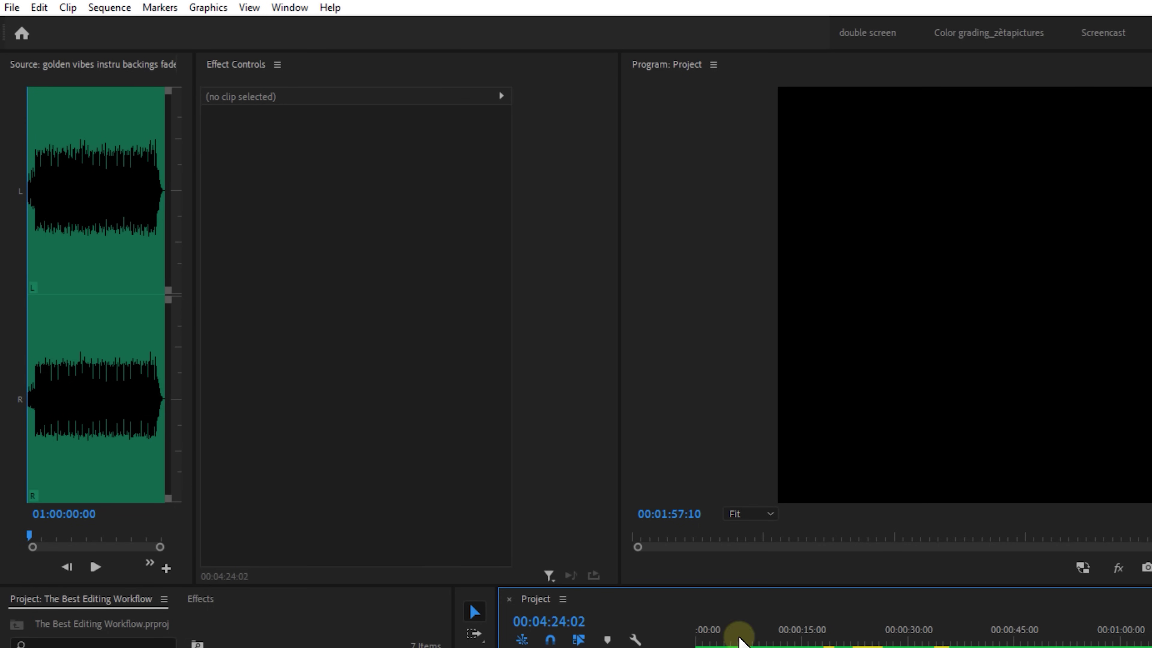
# Step: Open the media export settings for the Project sequence and choose H.264 as the format
pyautogui.click(12, 7)
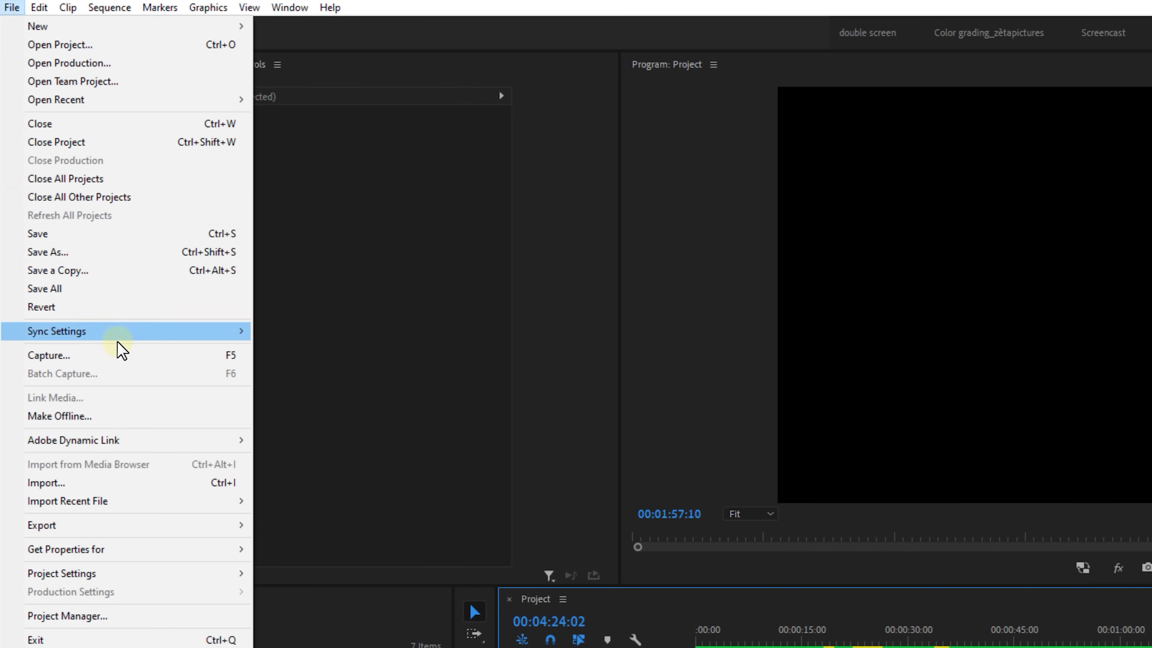
pyautogui.moveTo(135, 527)
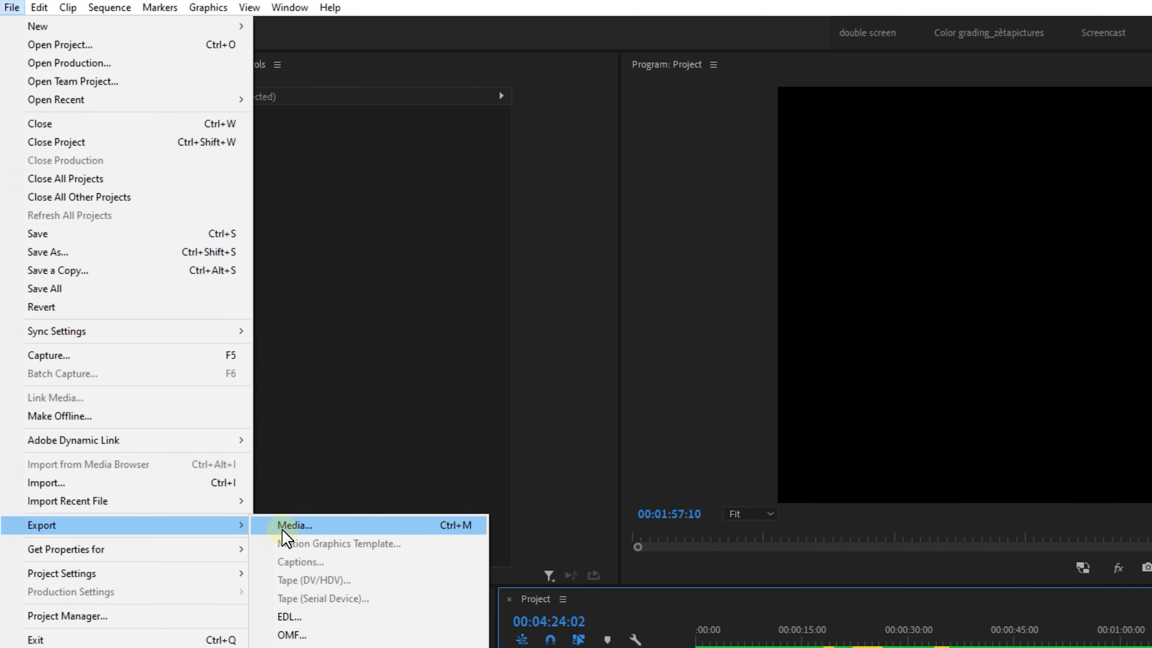
pyautogui.click(282, 529)
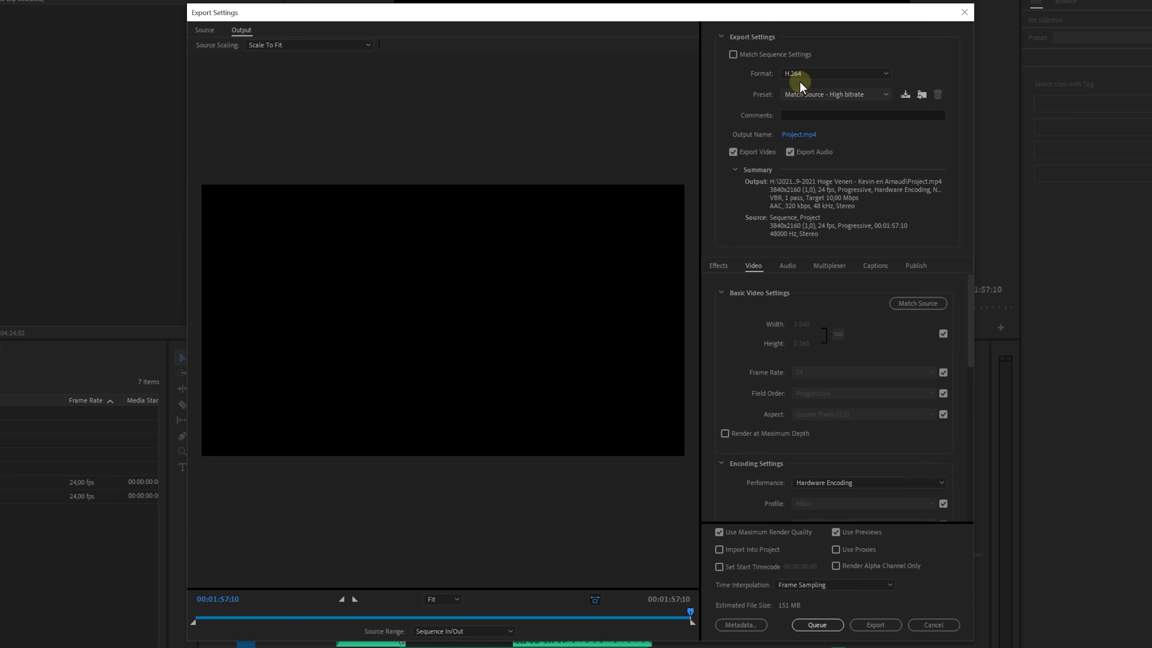
pyautogui.click(805, 73)
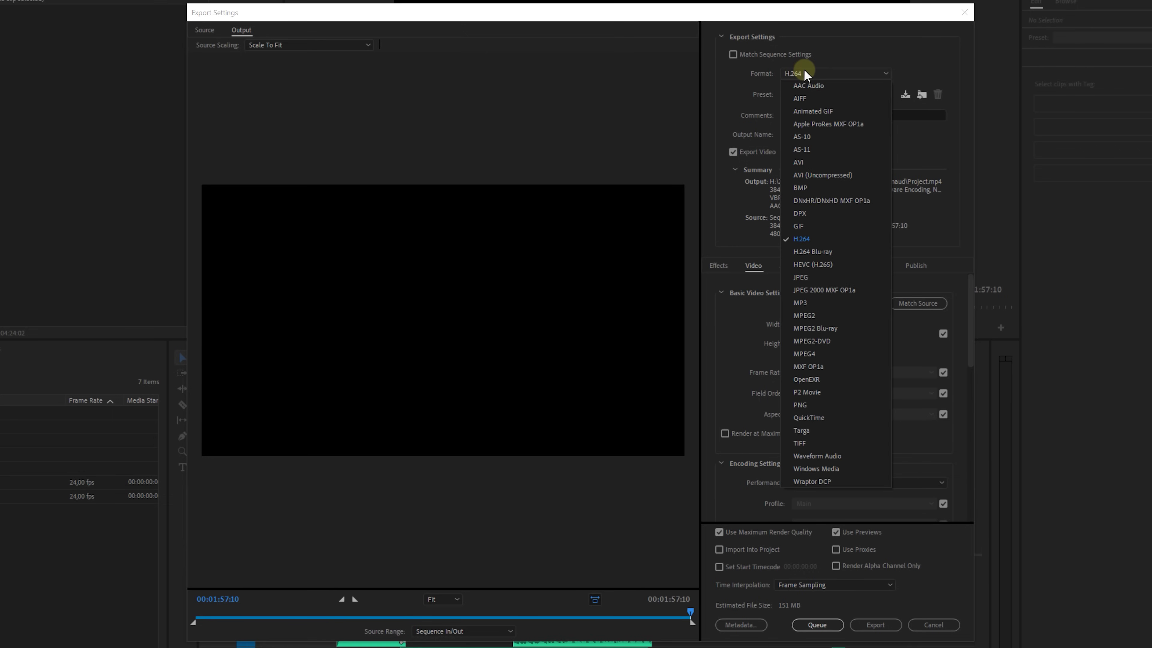
pyautogui.click(835, 238)
# Step: Apply the YouTube 2160p 4K Ultra HD export preset and enable the use of previews
pyautogui.click(823, 94)
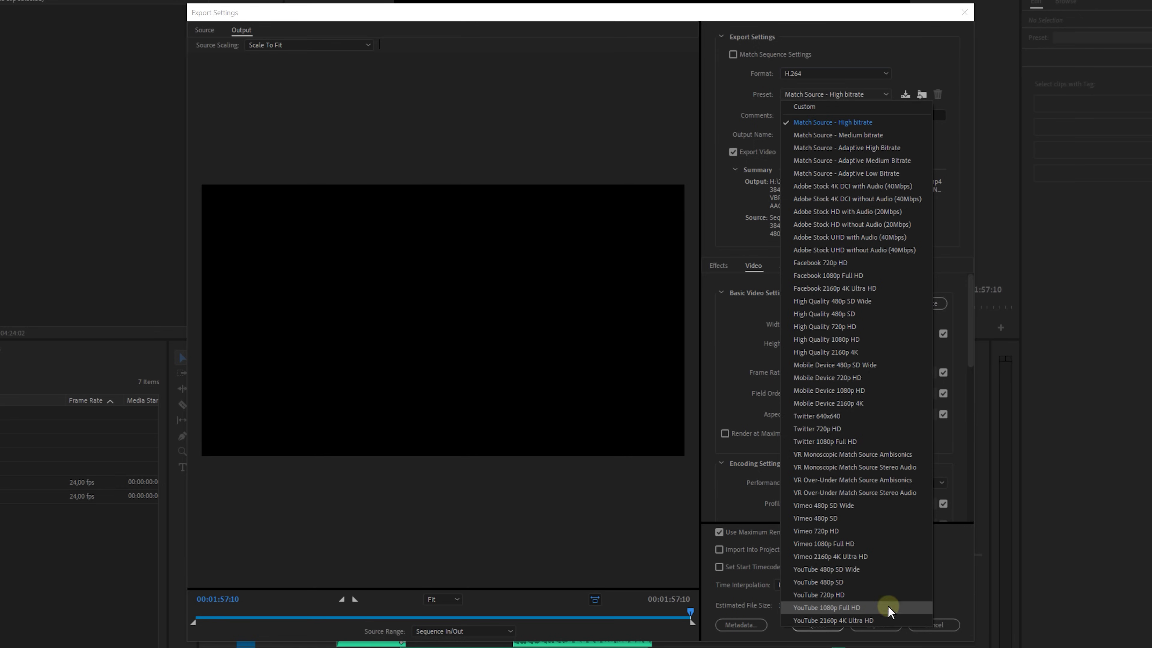
pyautogui.click(887, 620)
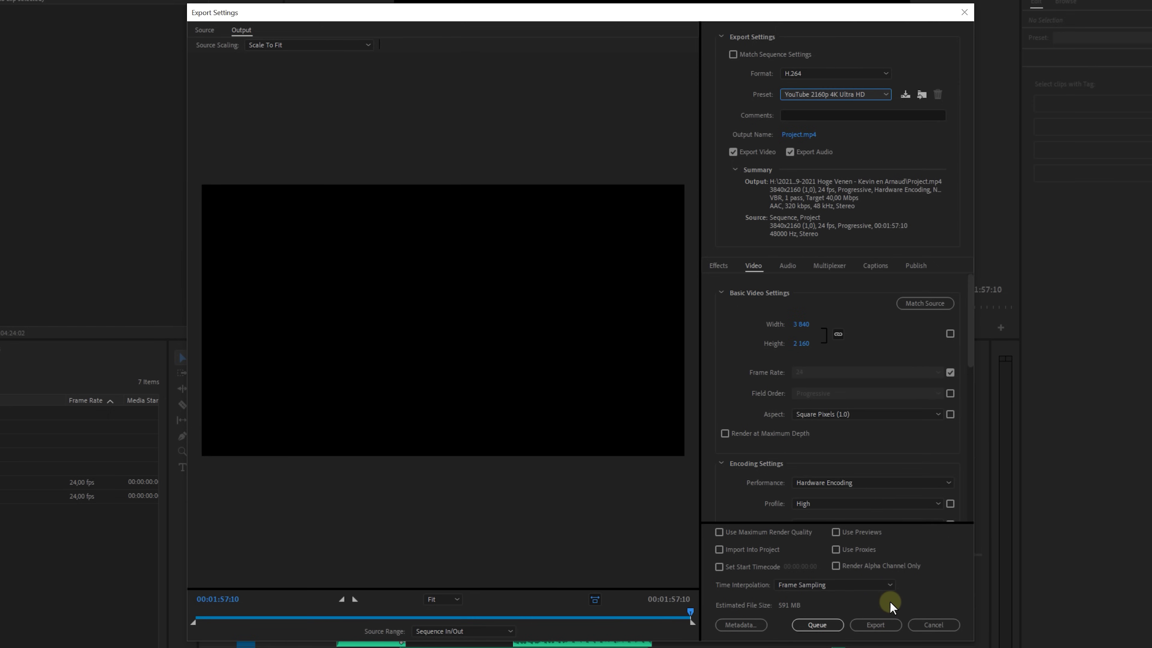
pyautogui.click(864, 531)
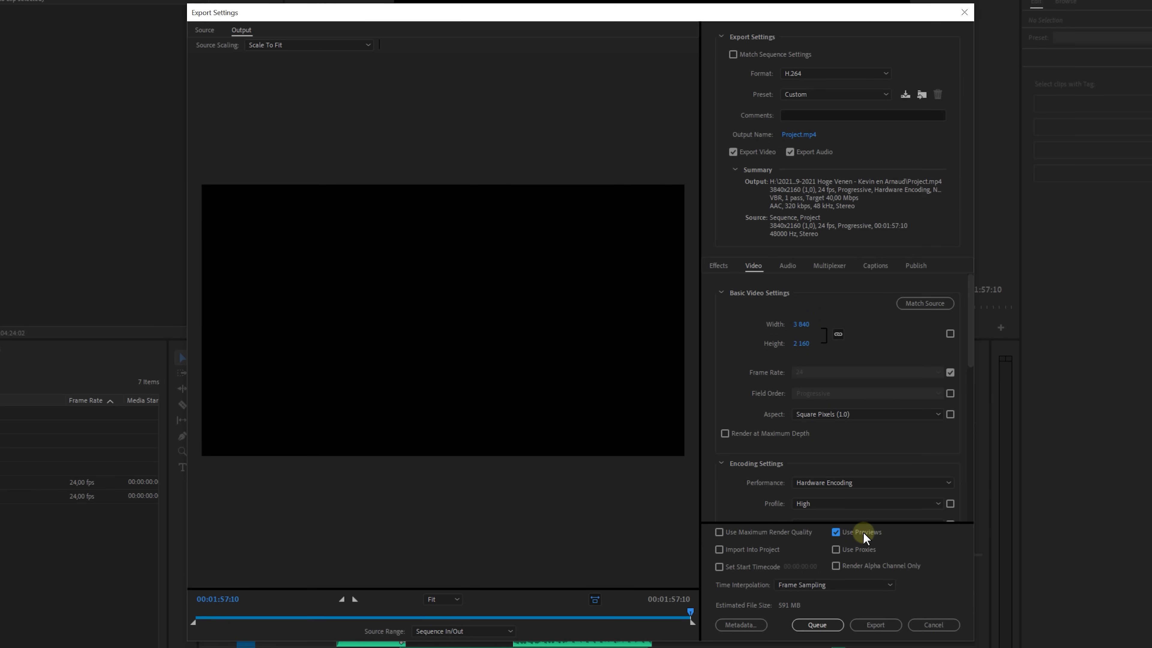